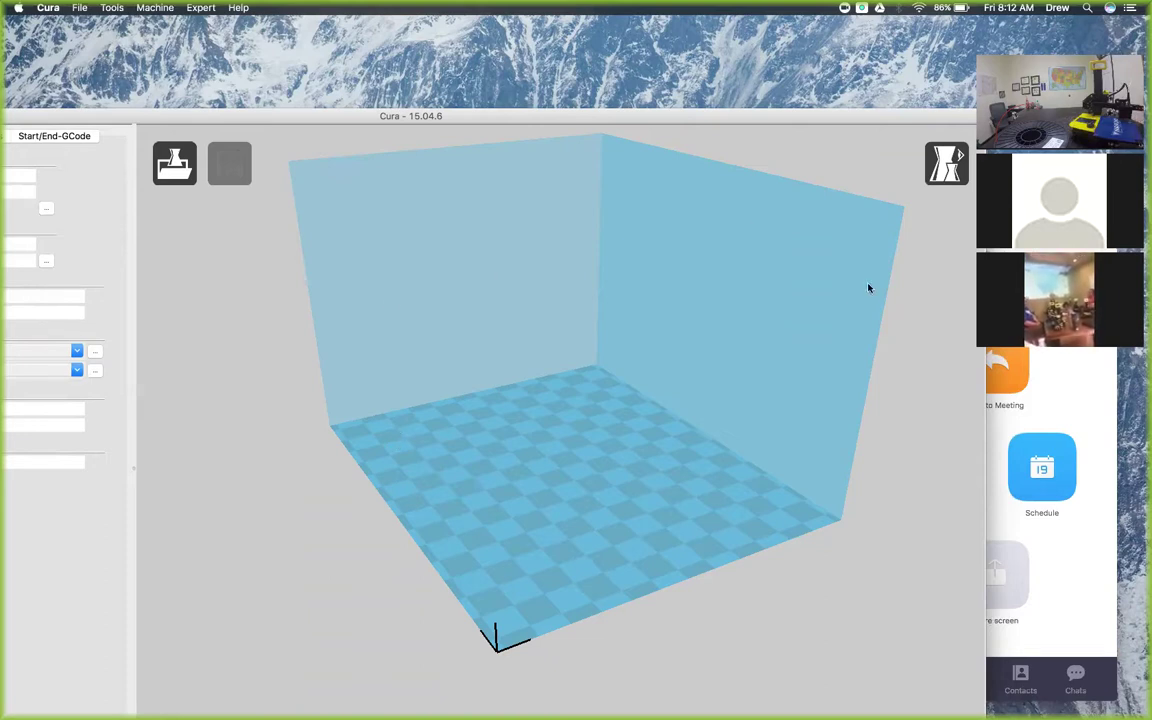
Step: Reposition and narrow the slicer window so the print settings and the build area are both visible on screen
{"action": "left_click_drag", "start_coordinate": [841, 121], "coordinate": [827, 123]}
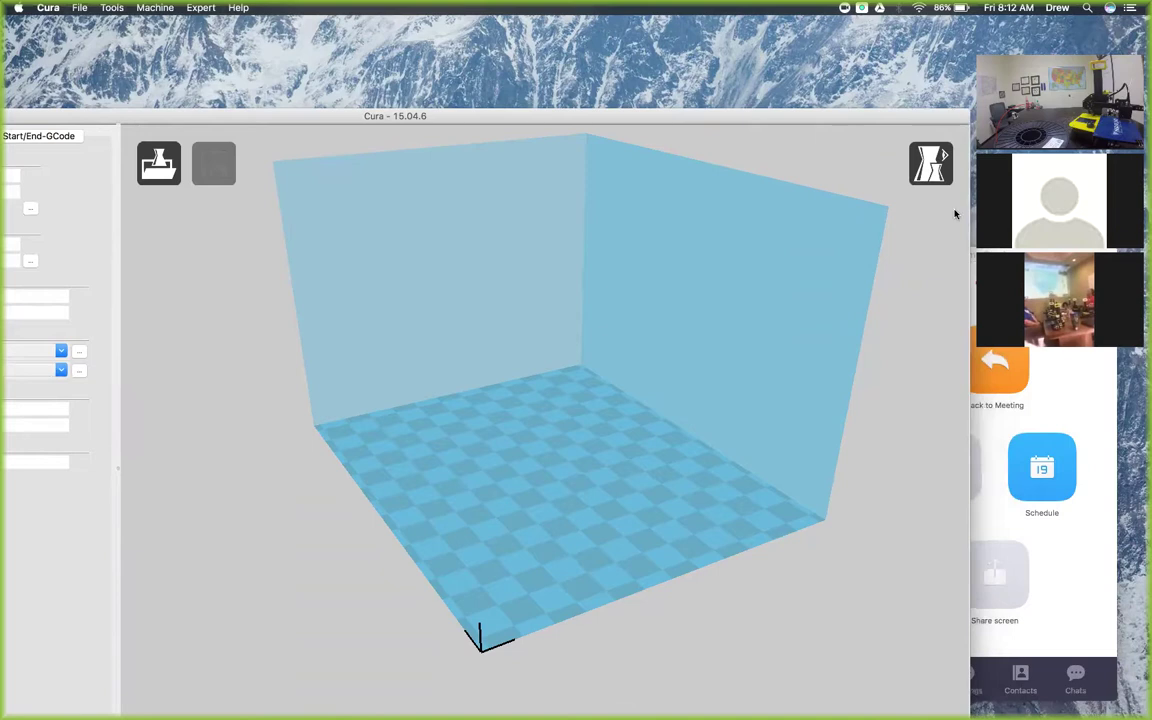
{"action": "left_click_drag", "start_coordinate": [970, 205], "coordinate": [768, 228]}
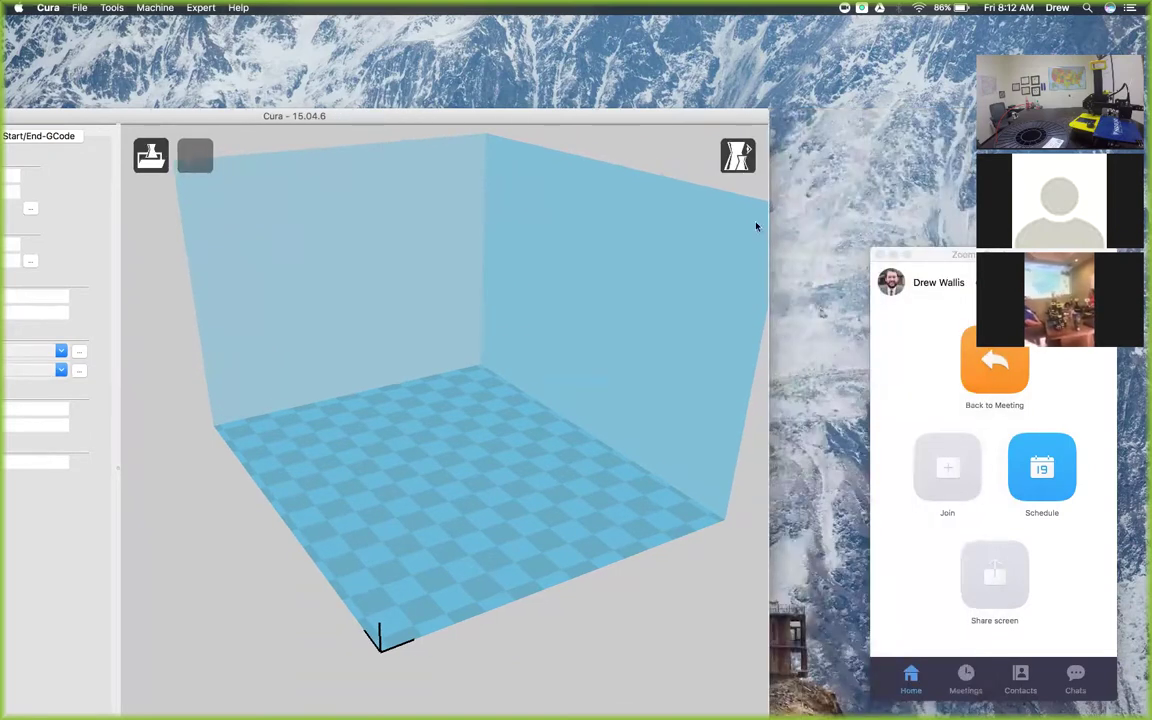
{"action": "left_click_drag", "start_coordinate": [556, 121], "coordinate": [747, 87]}
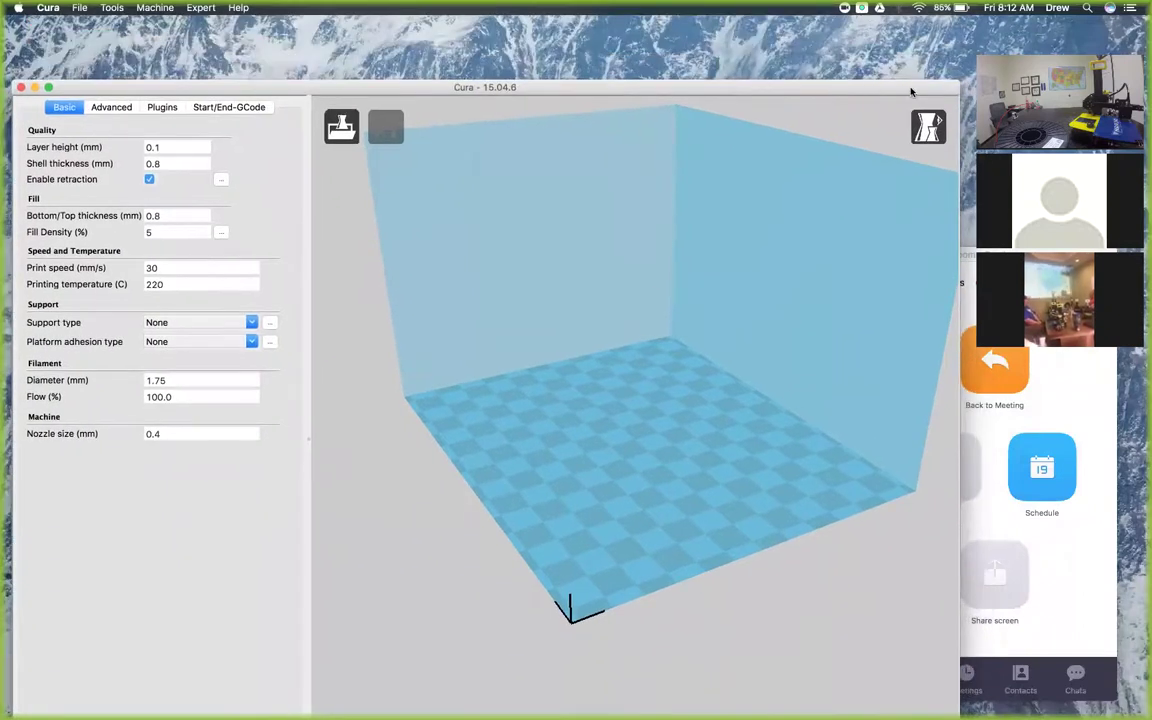
{"action": "left_click_drag", "start_coordinate": [955, 85], "coordinate": [843, 100]}
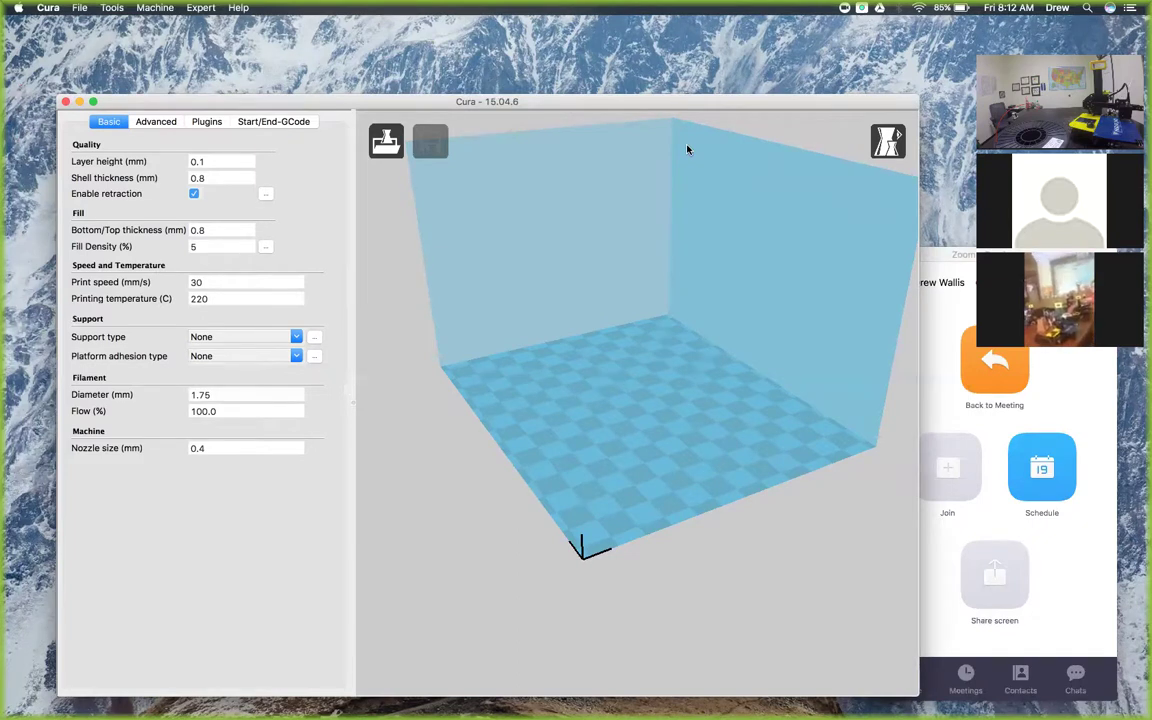
Step: Add a new machine through the configuration wizard, choosing Other as the machine type and the Mendel predefined profile
{"action": "left_click", "coordinate": [155, 7]}
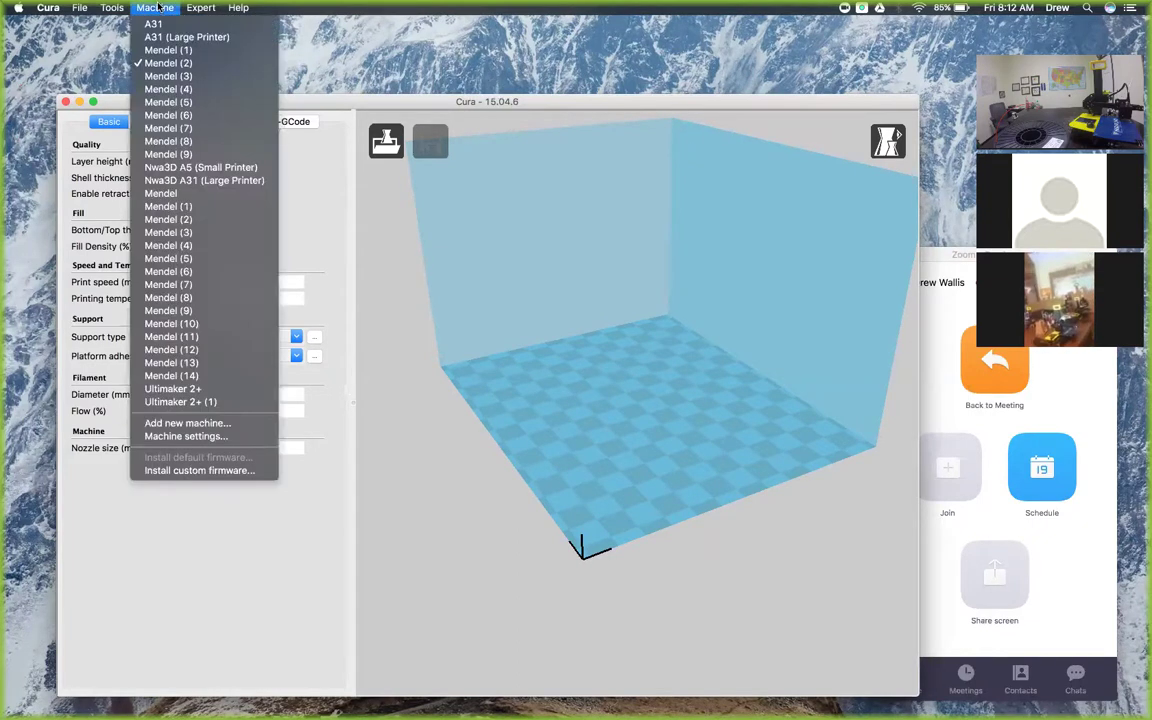
{"action": "left_click", "coordinate": [272, 424]}
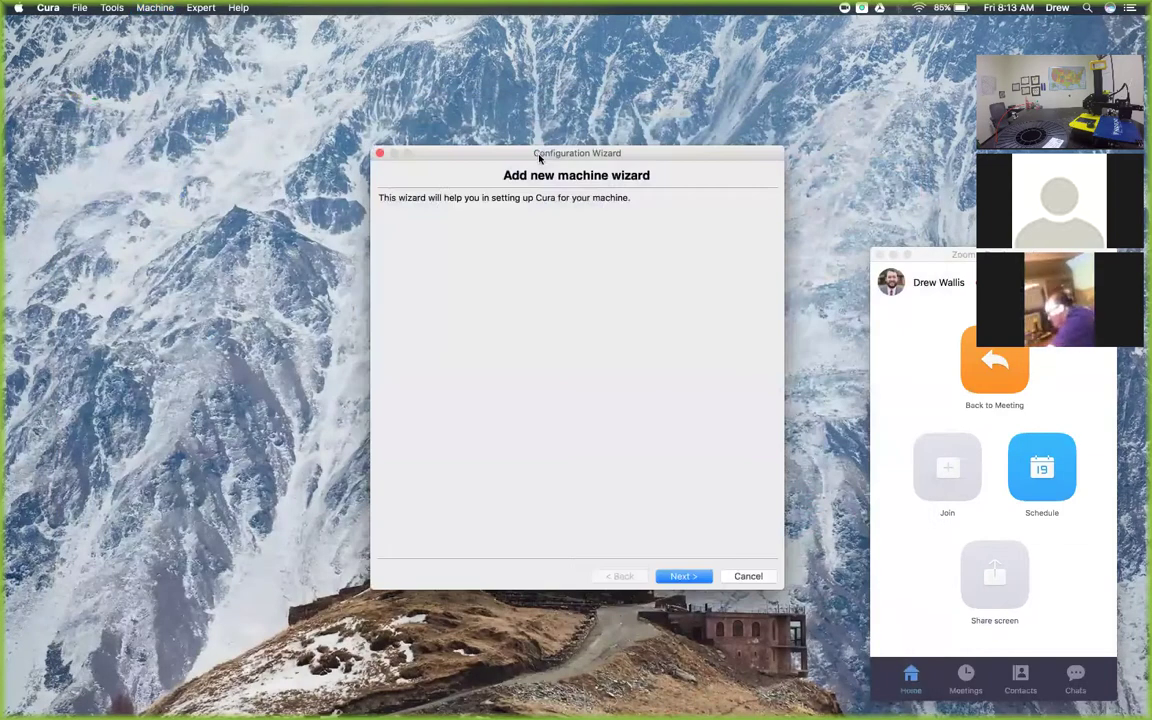
{"action": "left_click_drag", "start_coordinate": [539, 158], "coordinate": [534, 152]}
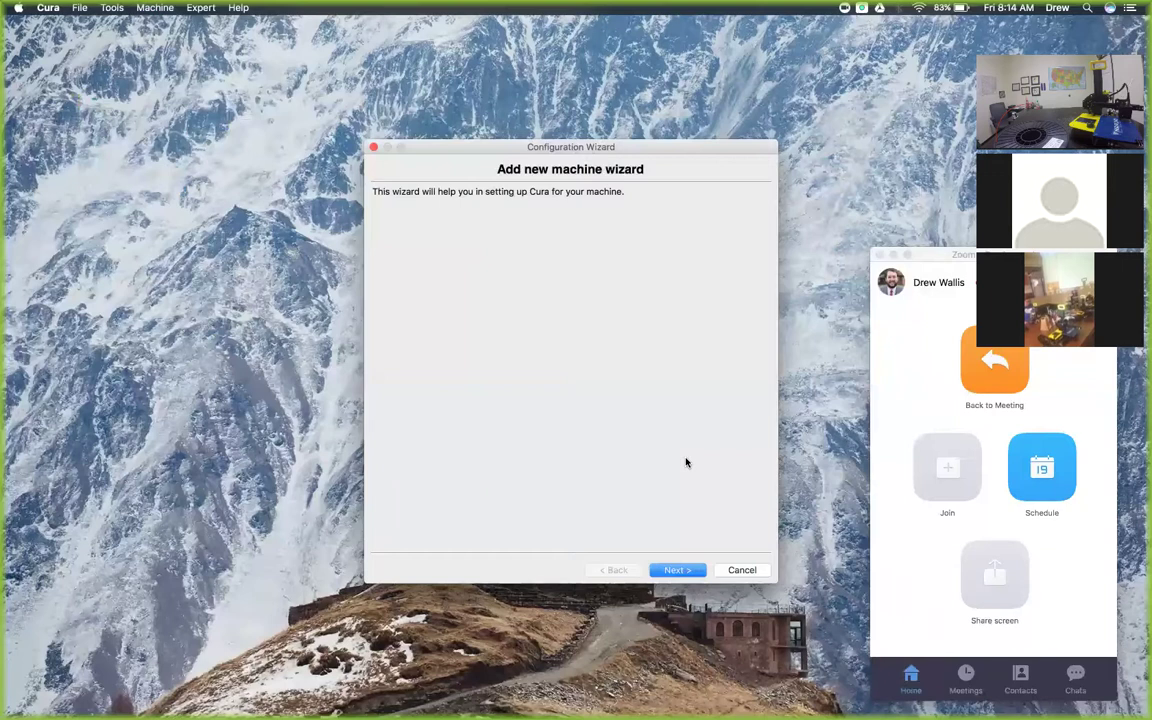
{"action": "left_click", "coordinate": [683, 574]}
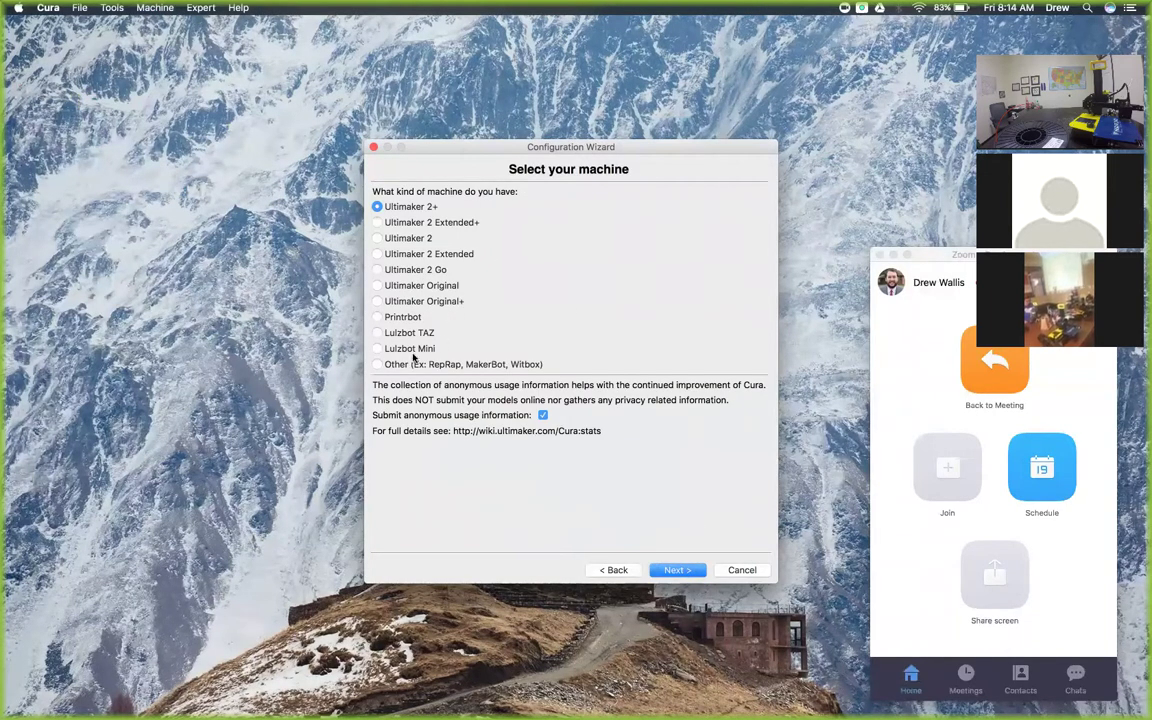
{"action": "left_click", "coordinate": [394, 366]}
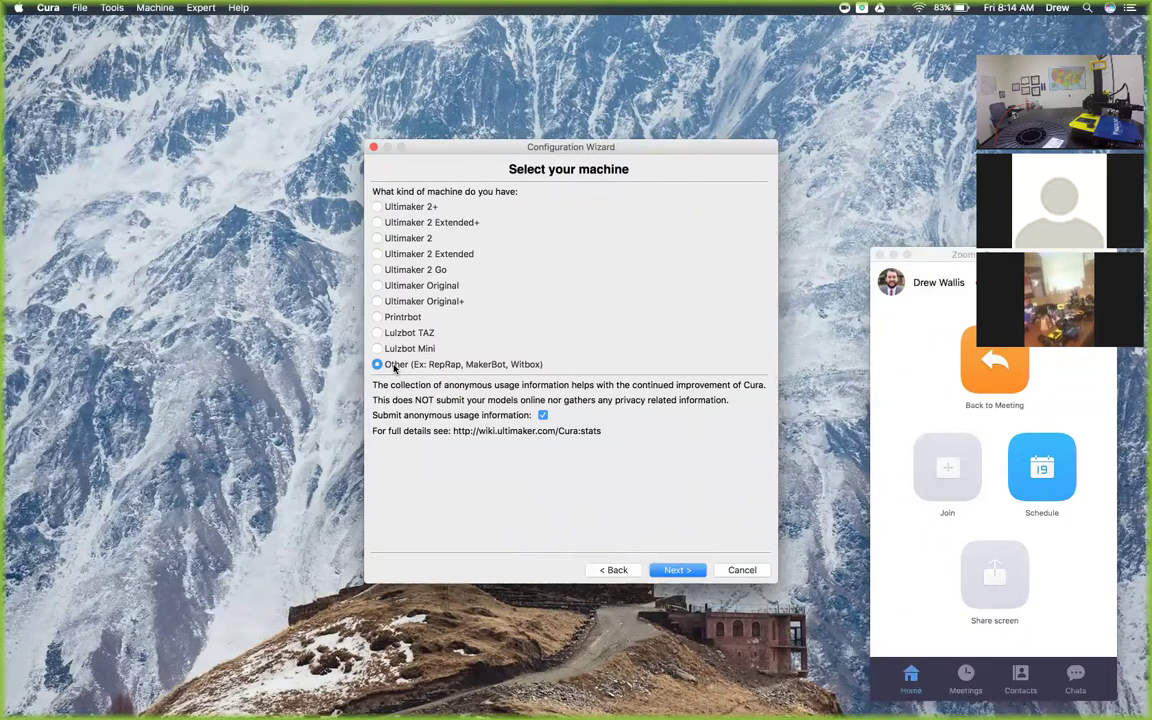
{"action": "left_click", "coordinate": [688, 574]}
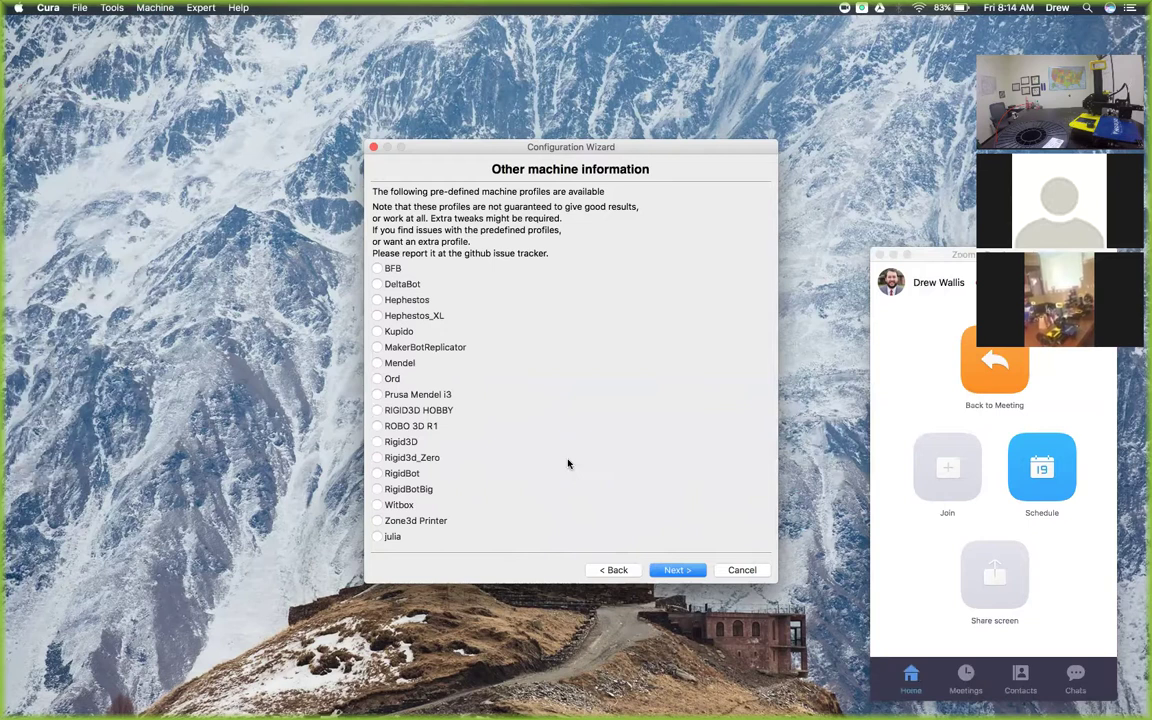
{"action": "left_click", "coordinate": [397, 366]}
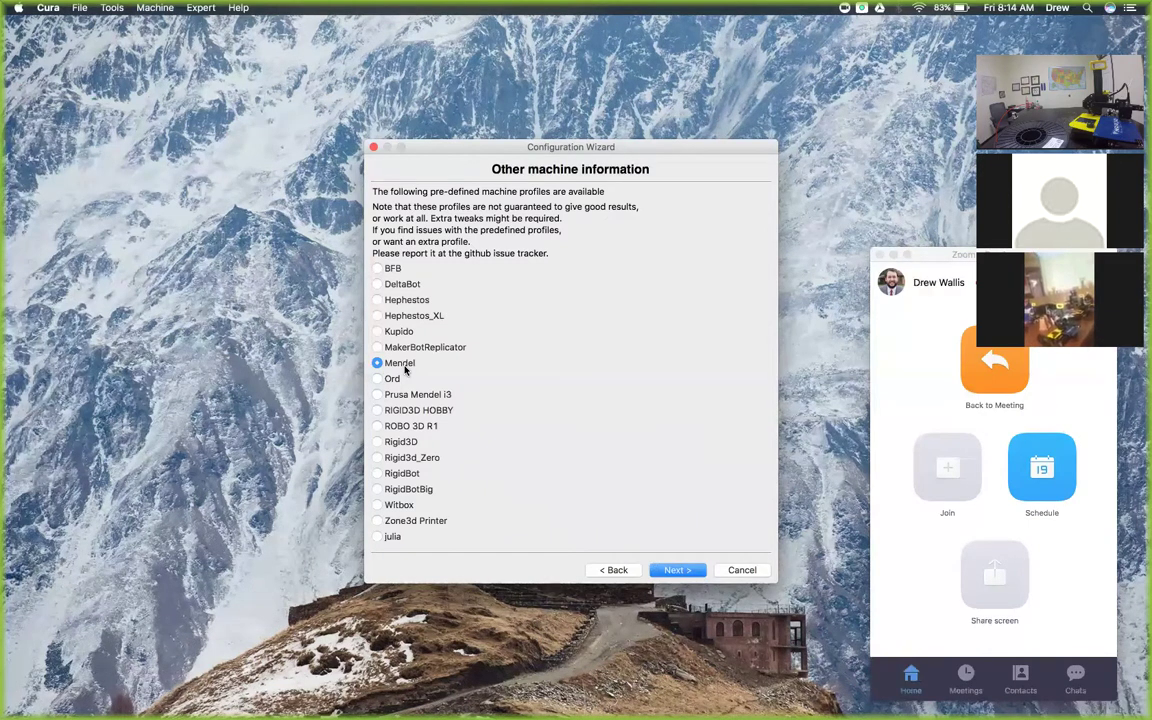
{"action": "left_click", "coordinate": [679, 571]}
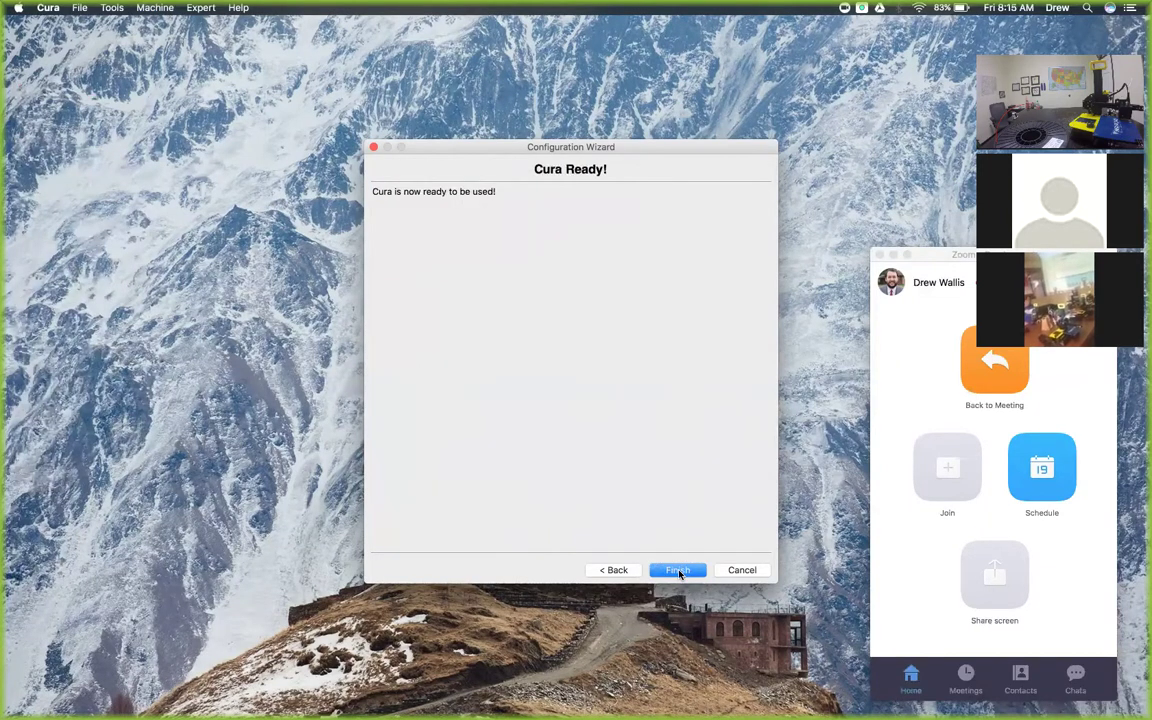
{"action": "left_click", "coordinate": [679, 571]}
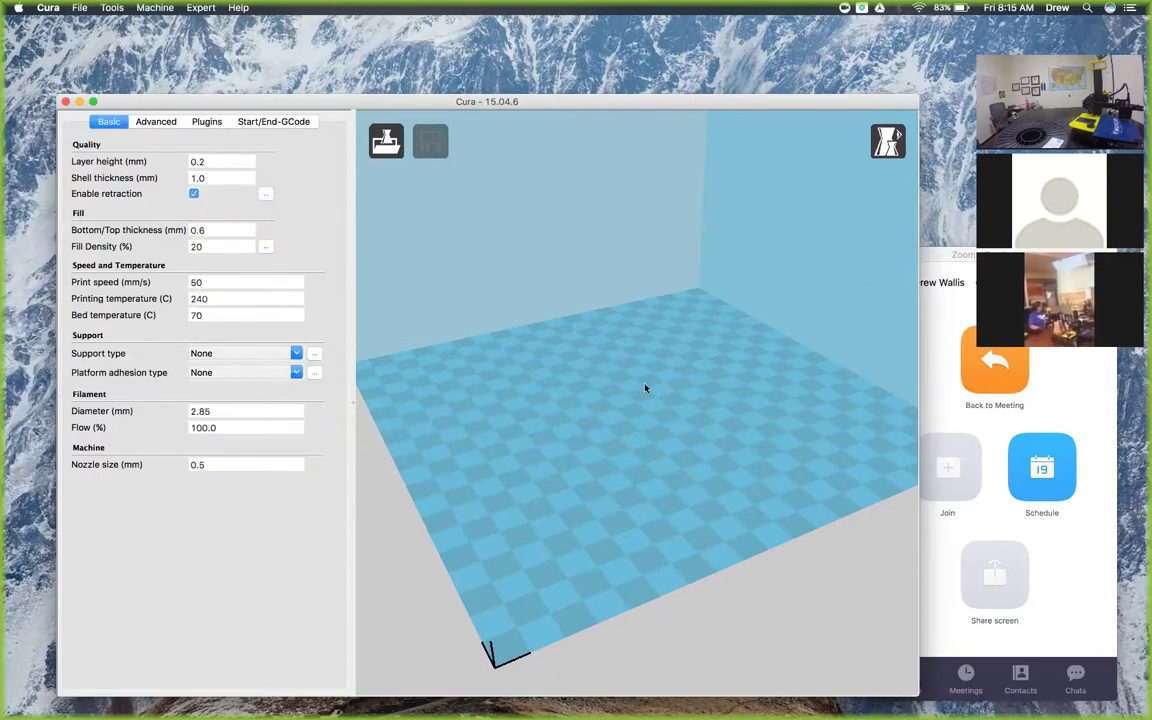
Step: Load the model Six Sided Dice (d6).stl from the NWA3D A5 STL files folder
{"action": "left_click", "coordinate": [385, 143]}
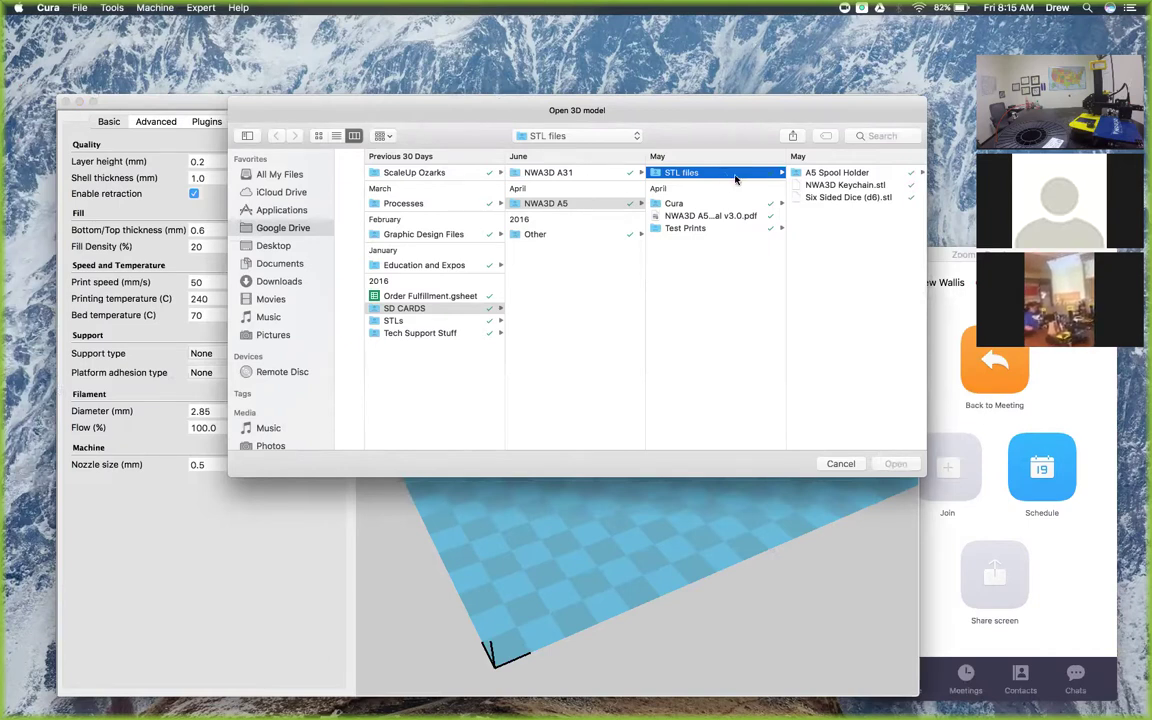
{"action": "left_click", "coordinate": [849, 198]}
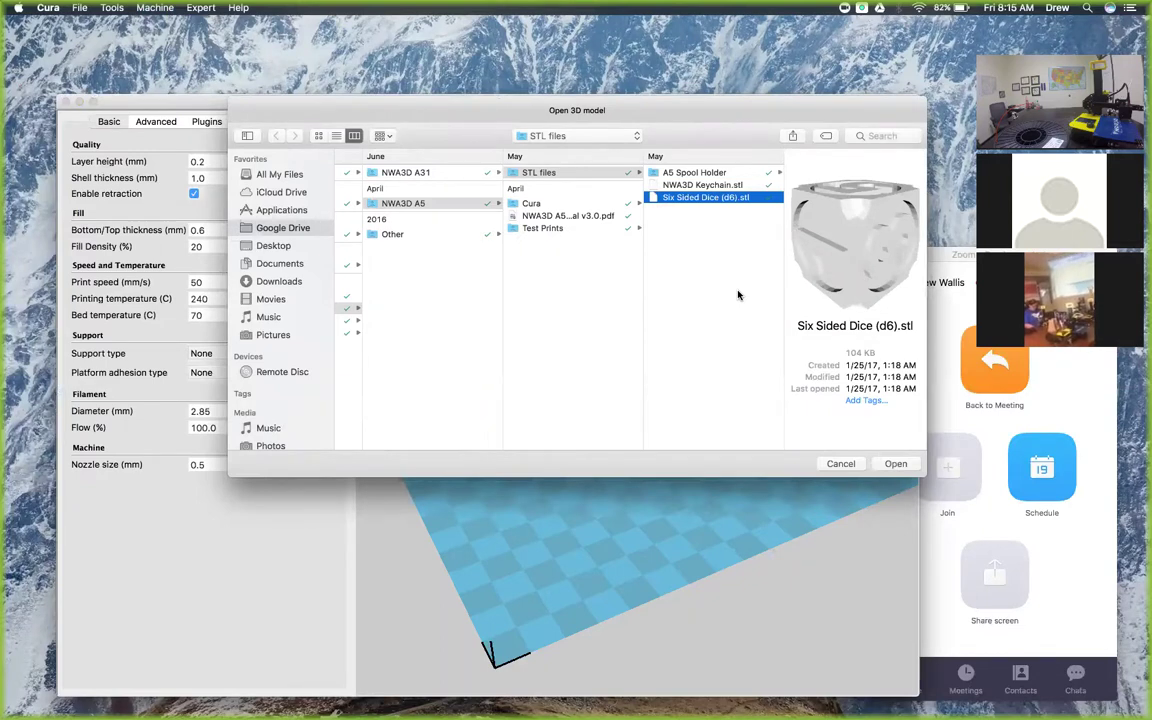
{"action": "left_click", "coordinate": [895, 465]}
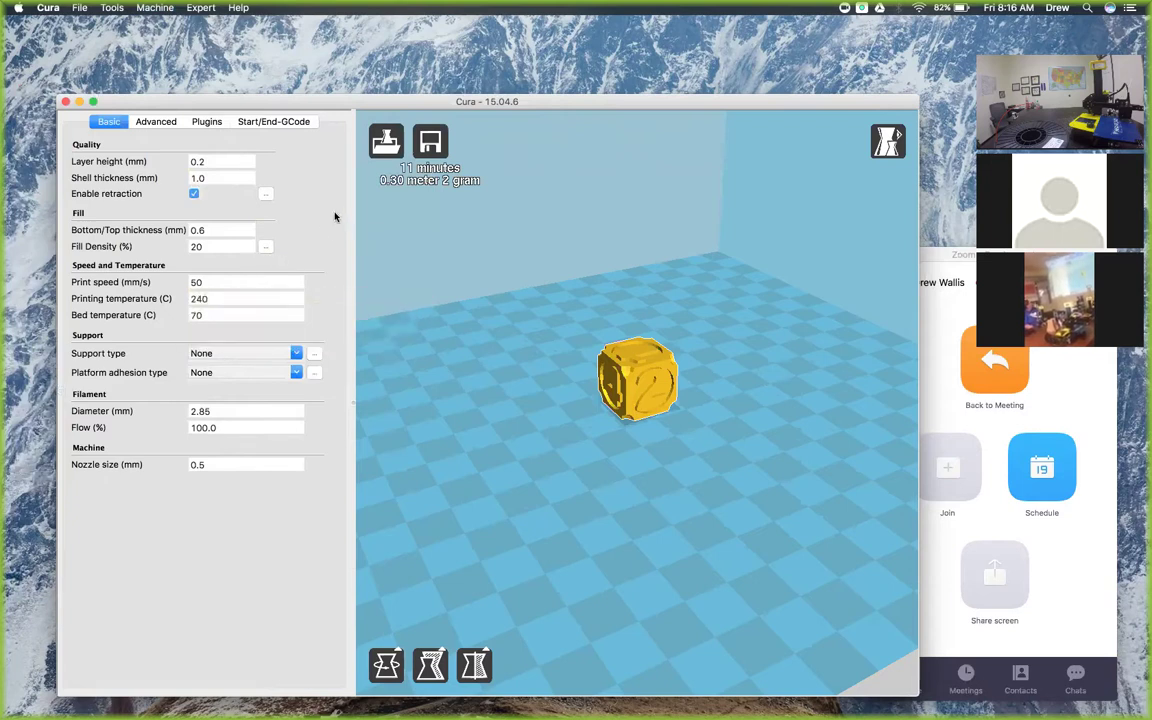
Step: Set the layer height to 0.1 mm and the shell thickness to 0.8 mm
{"action": "left_click", "coordinate": [216, 162]}
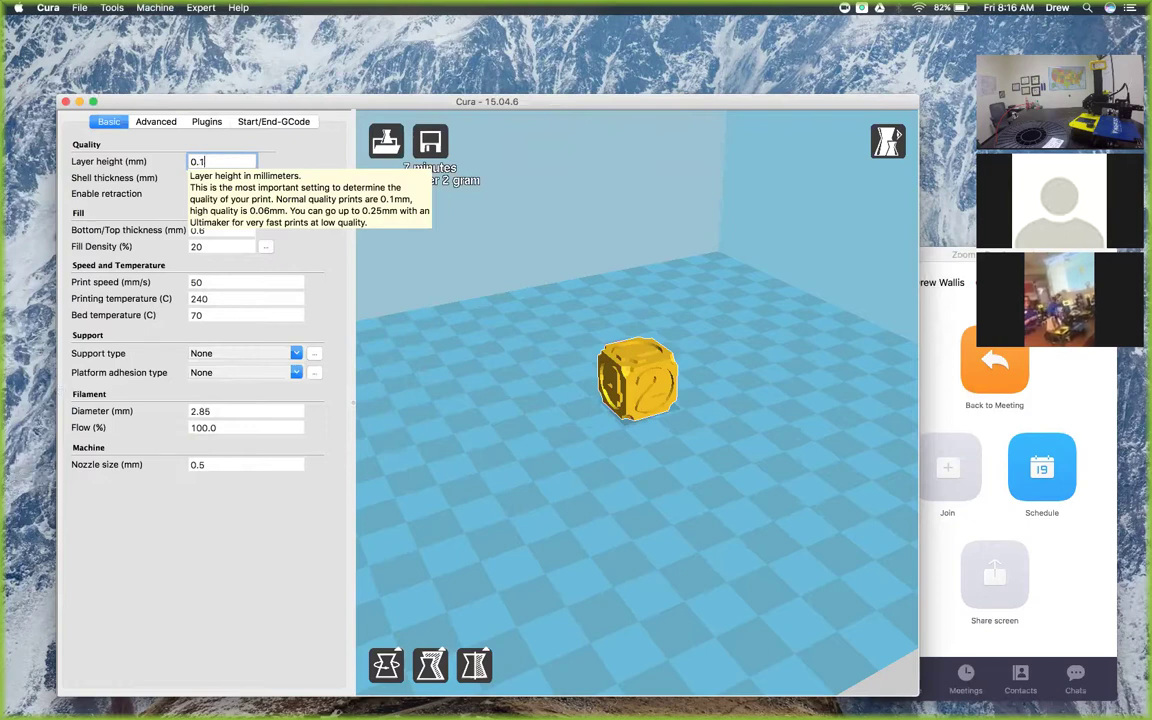
{"action": "key", "text": "BackSpace"}
{"action": "type", "text": "1"}
{"action": "left_click", "coordinate": [250, 229]}
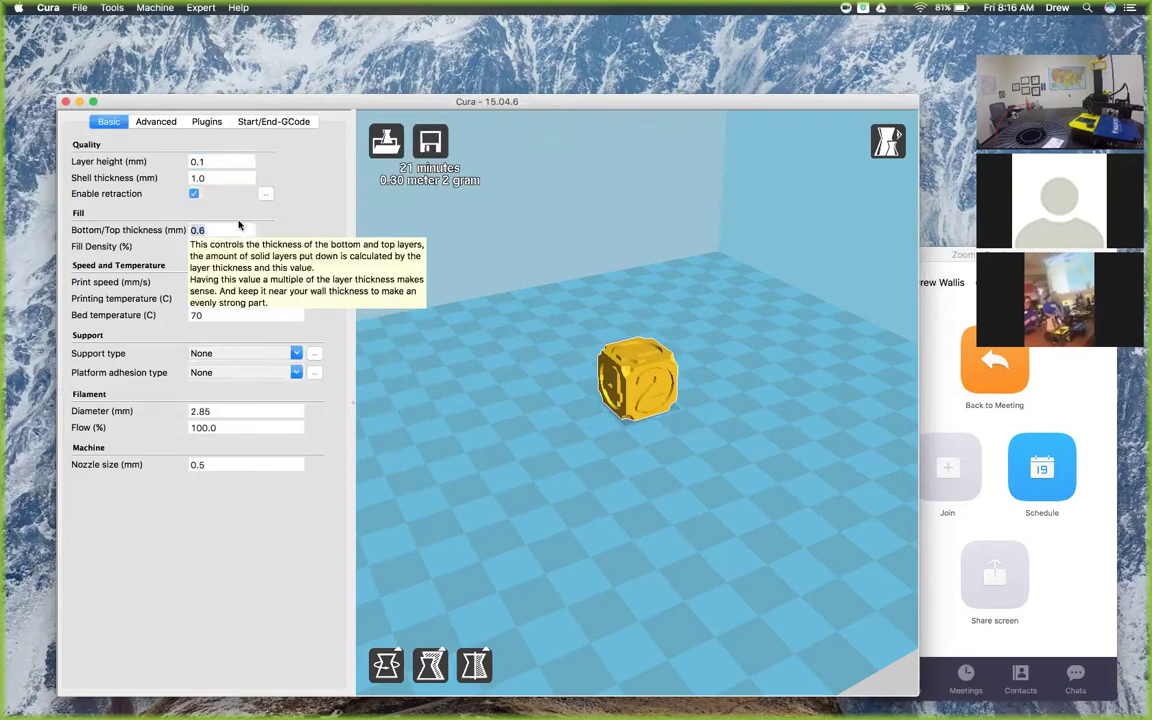
{"action": "left_click", "coordinate": [192, 178]}
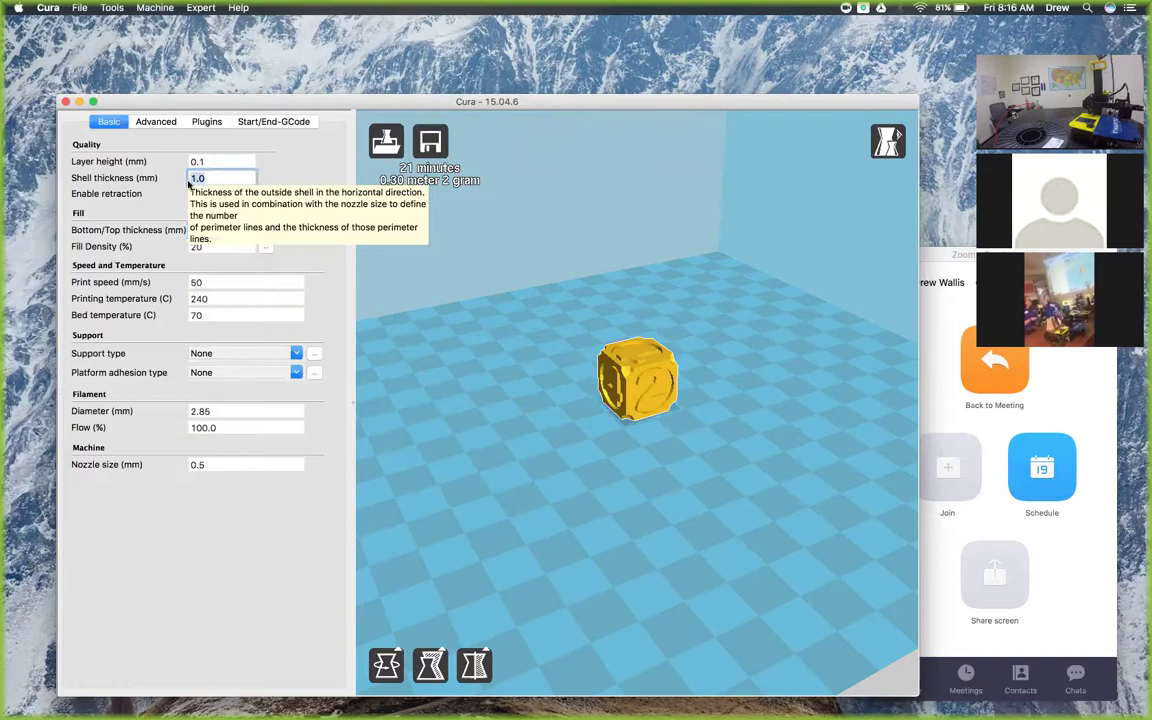
{"action": "type", "text": "0.8"}
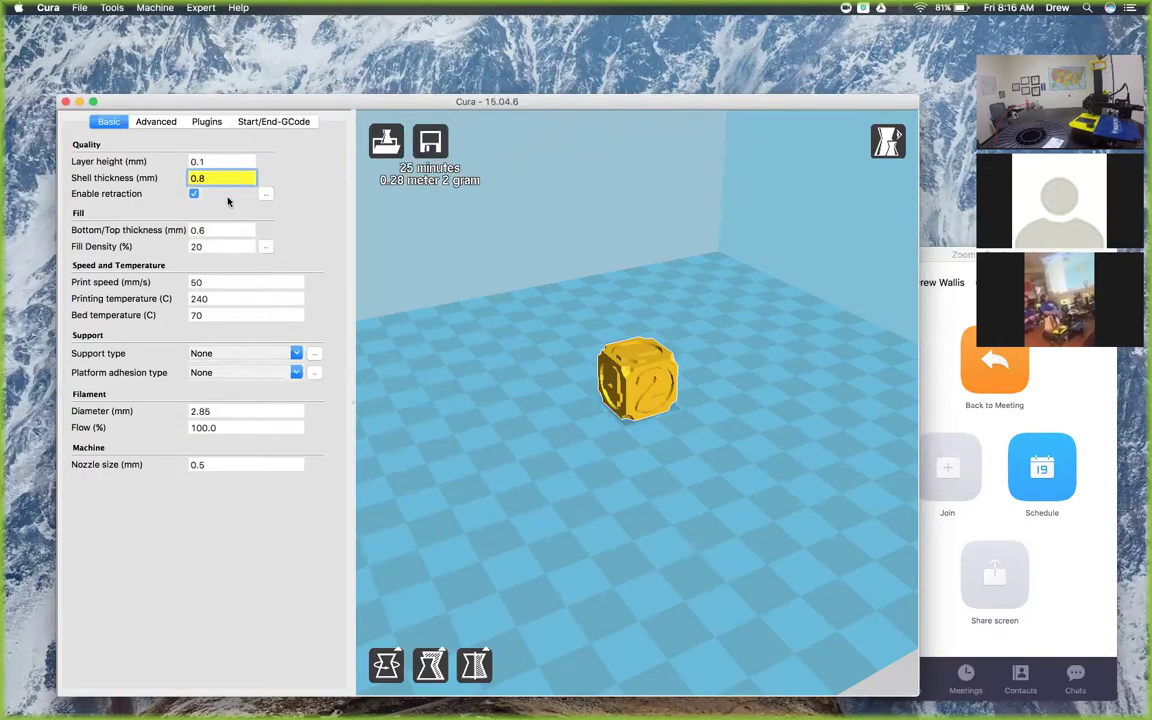
Step: Set the nozzle size to 0.4 mm and the bottom/top thickness to 0.8 mm
{"action": "left_click", "coordinate": [229, 463]}
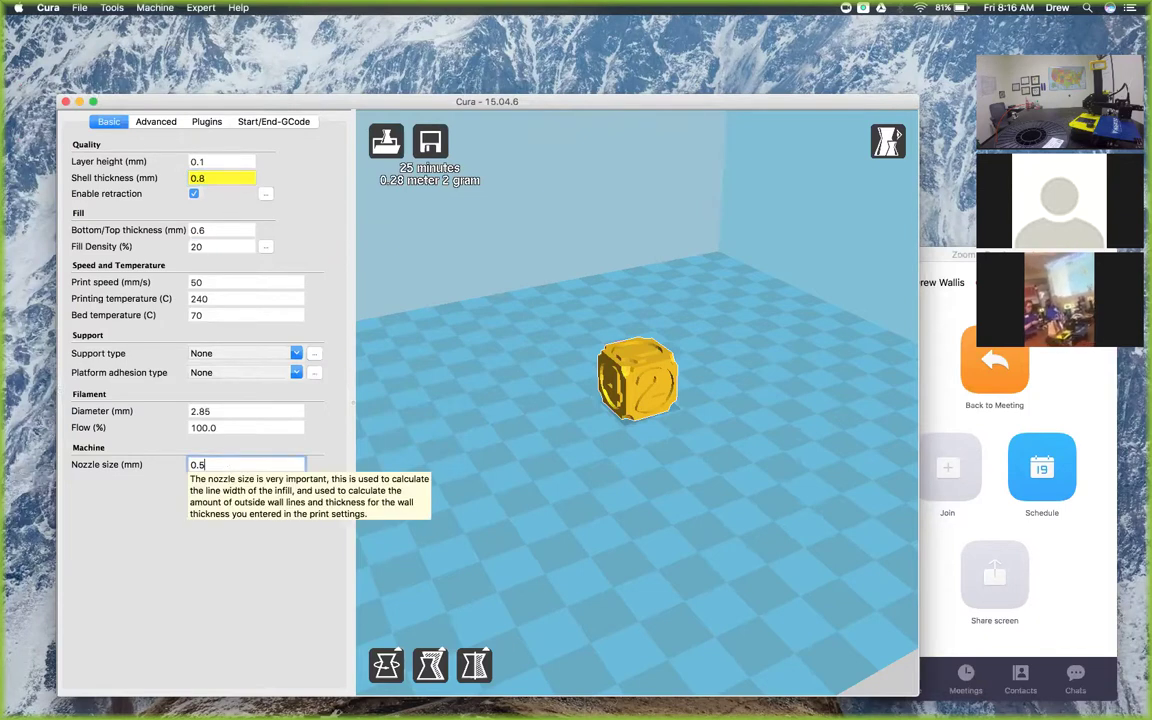
{"action": "key", "text": "BackSpace"}
{"action": "type", "text": "4"}
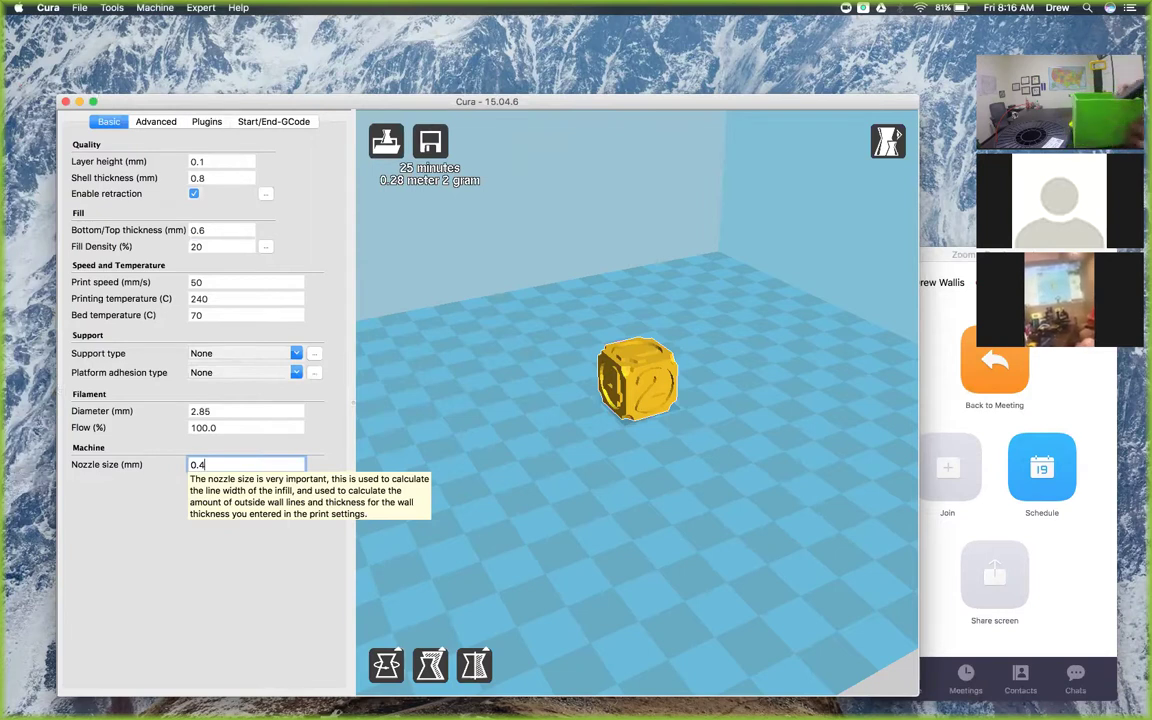
{"action": "left_click", "coordinate": [209, 231]}
{"action": "key", "text": "BackSpace"}
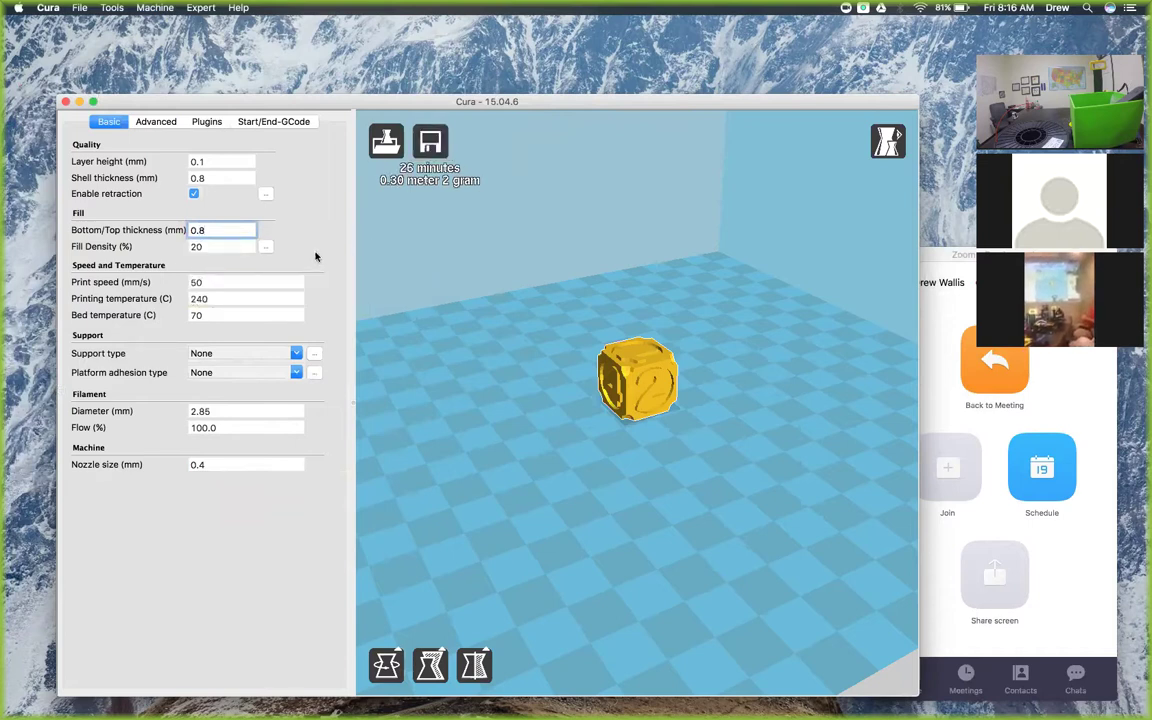
Step: Try fill densities of 0% and 100%, and settle on 10%
{"action": "left_click", "coordinate": [222, 248]}
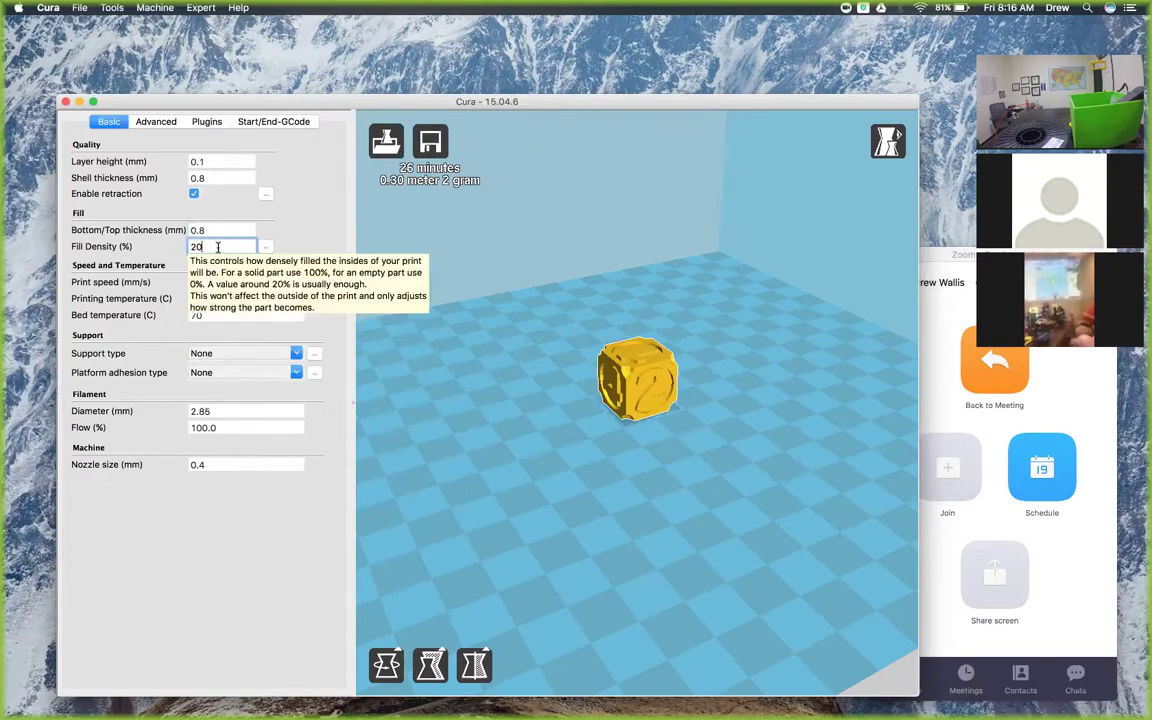
{"action": "key", "text": "BackSpace"}
{"action": "key", "text": "BackSpace"}
{"action": "type", "text": "0"}
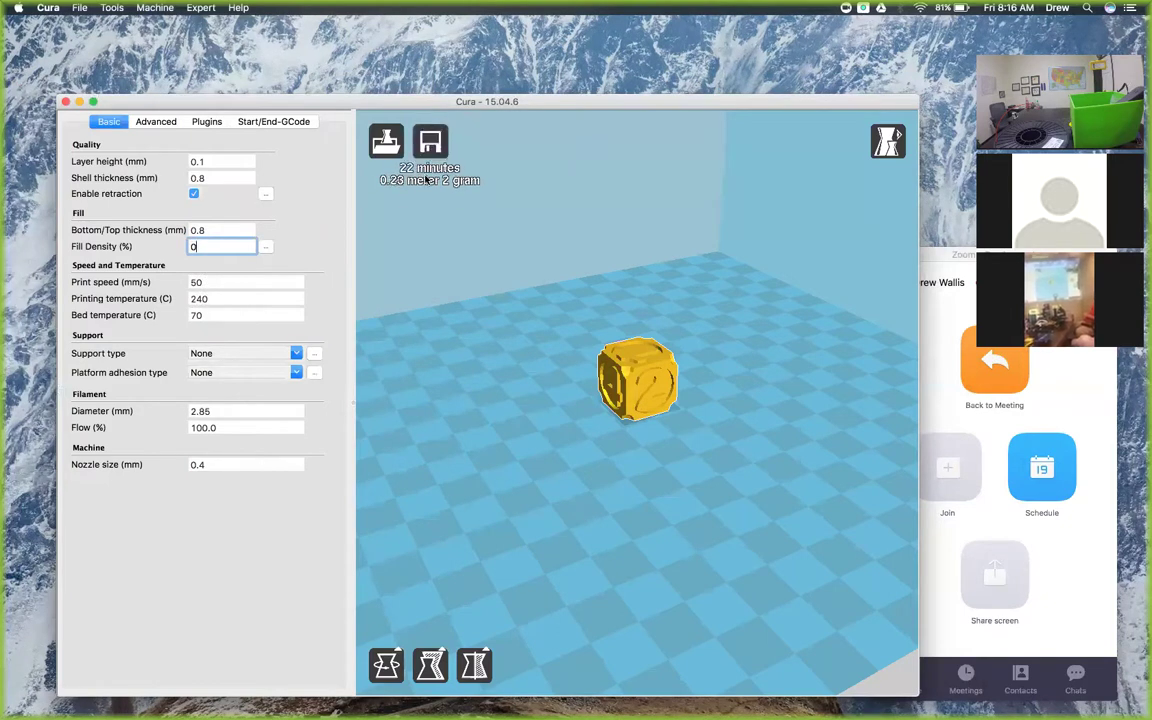
{"action": "key", "text": "BackSpace"}
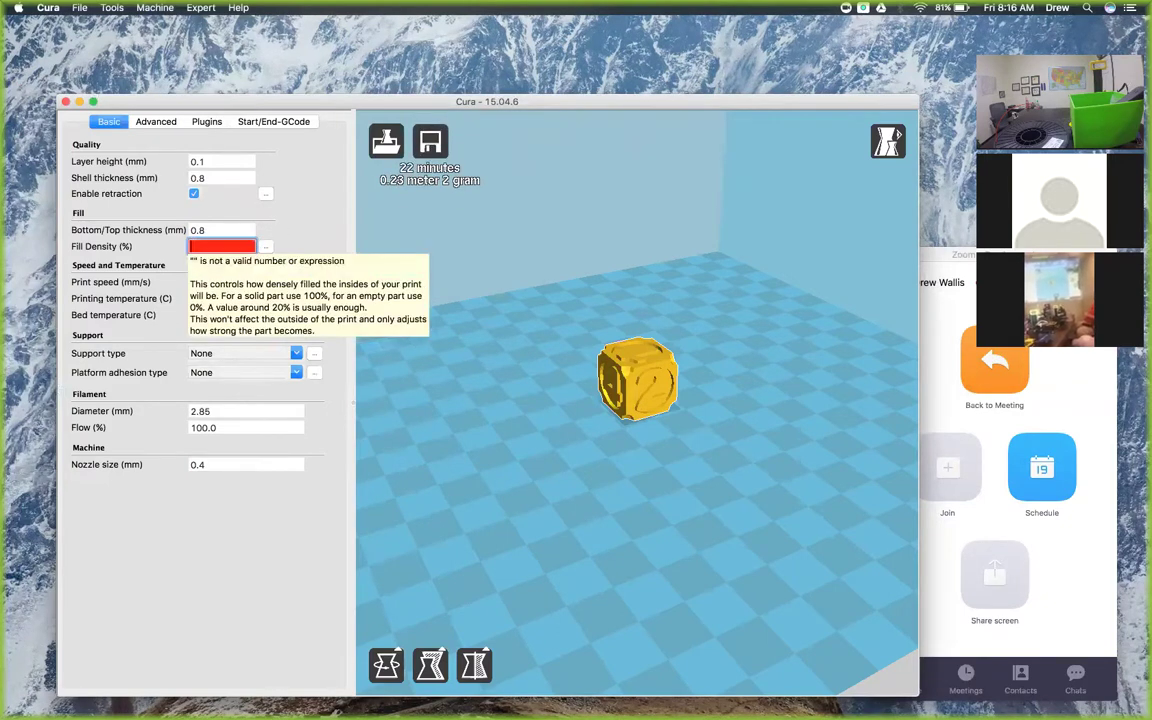
{"action": "type", "text": "100"}
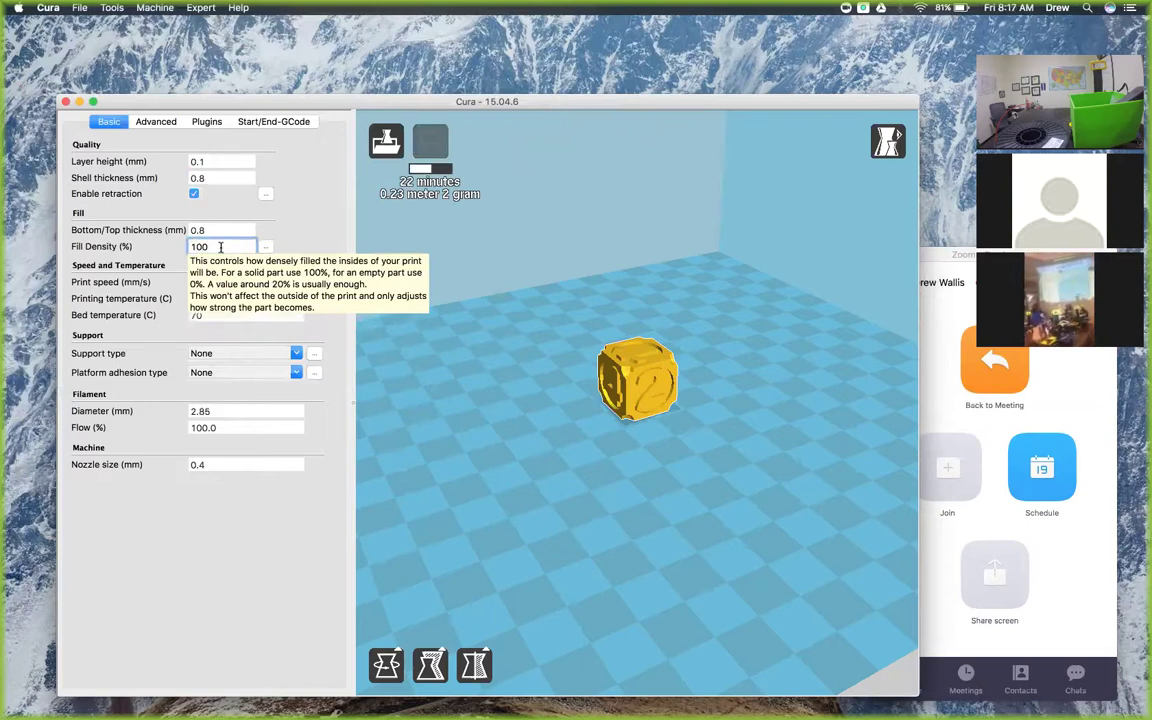
{"action": "key", "text": "BackSpace"}
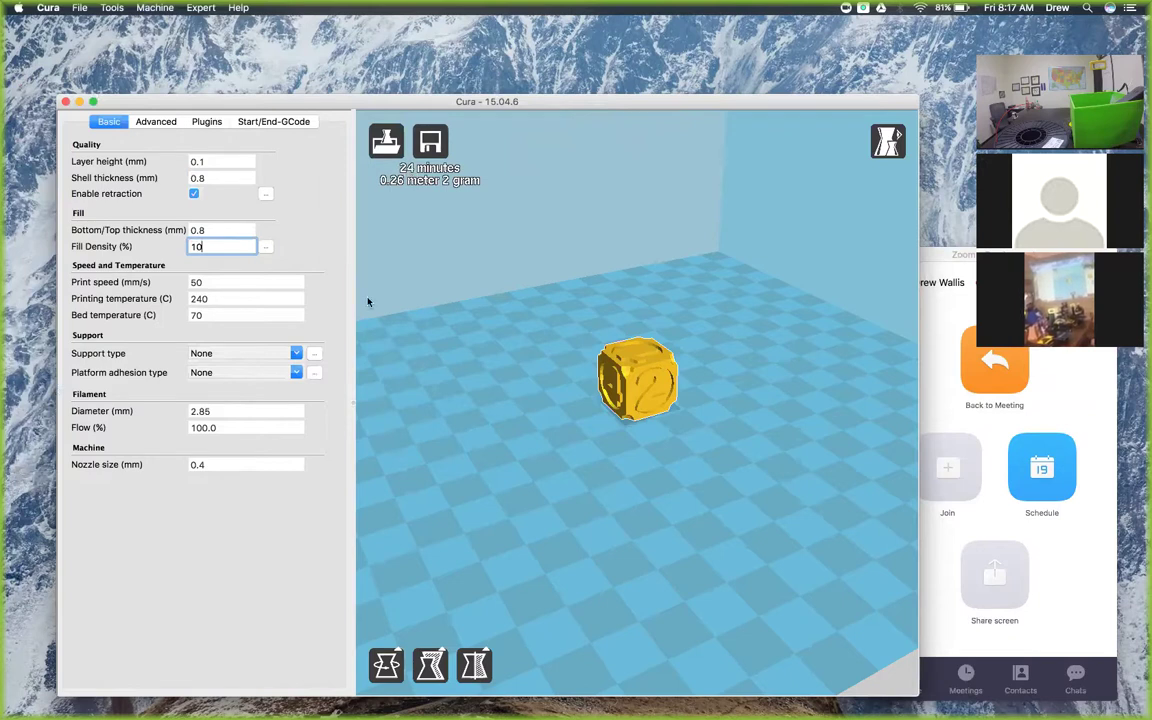
Step: Set the printing temperature to 220 °C and the bed temperature to 0
{"action": "left_click", "coordinate": [197, 299]}
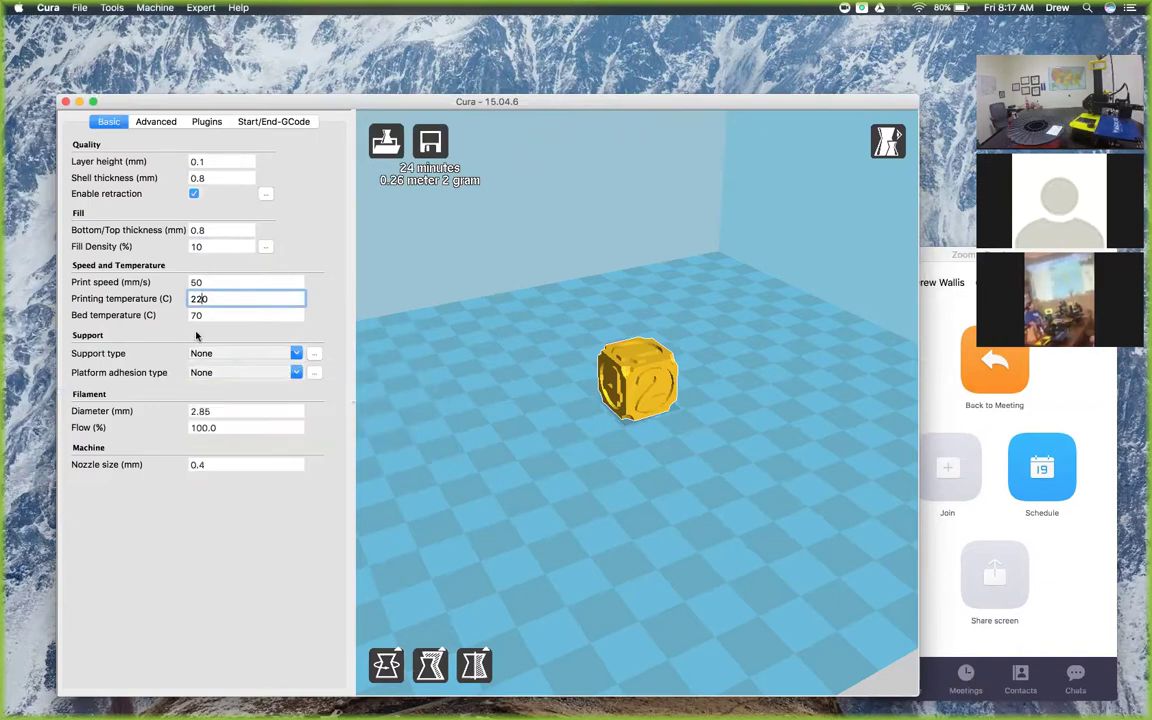
{"action": "key", "text": "Tab"}
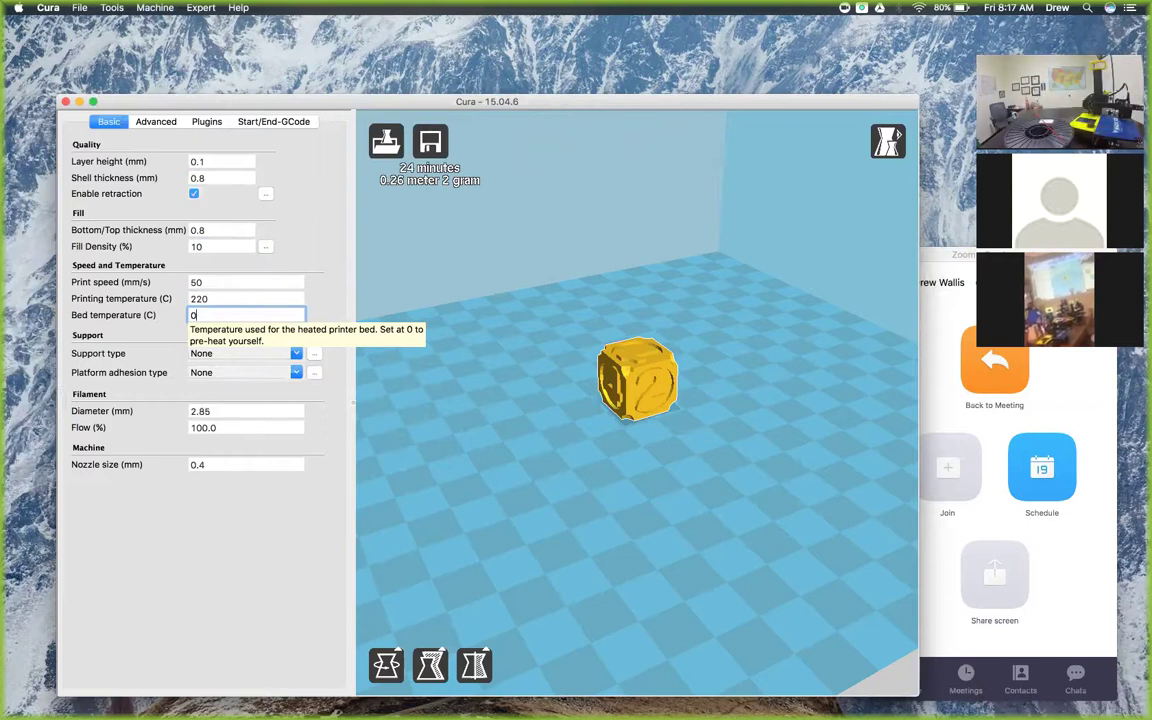
Step: Set the support type to Everywhere and the filament diameter to 1.75 mm
{"action": "left_click", "coordinate": [296, 355]}
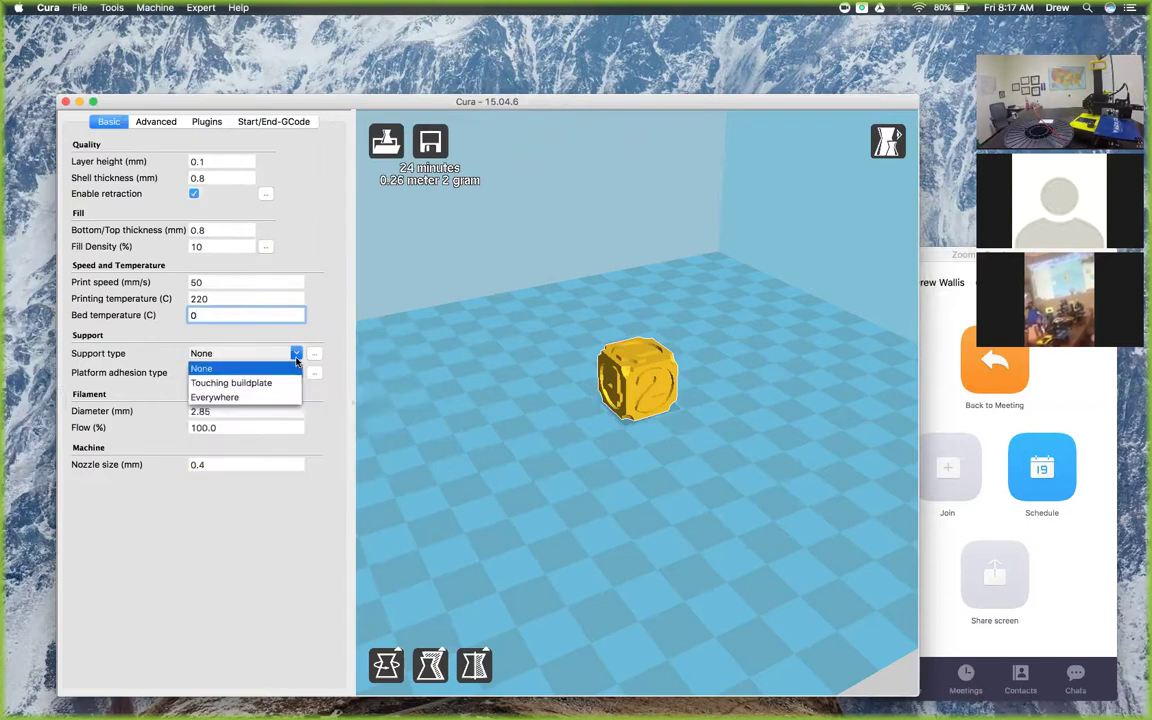
{"action": "left_click", "coordinate": [250, 397]}
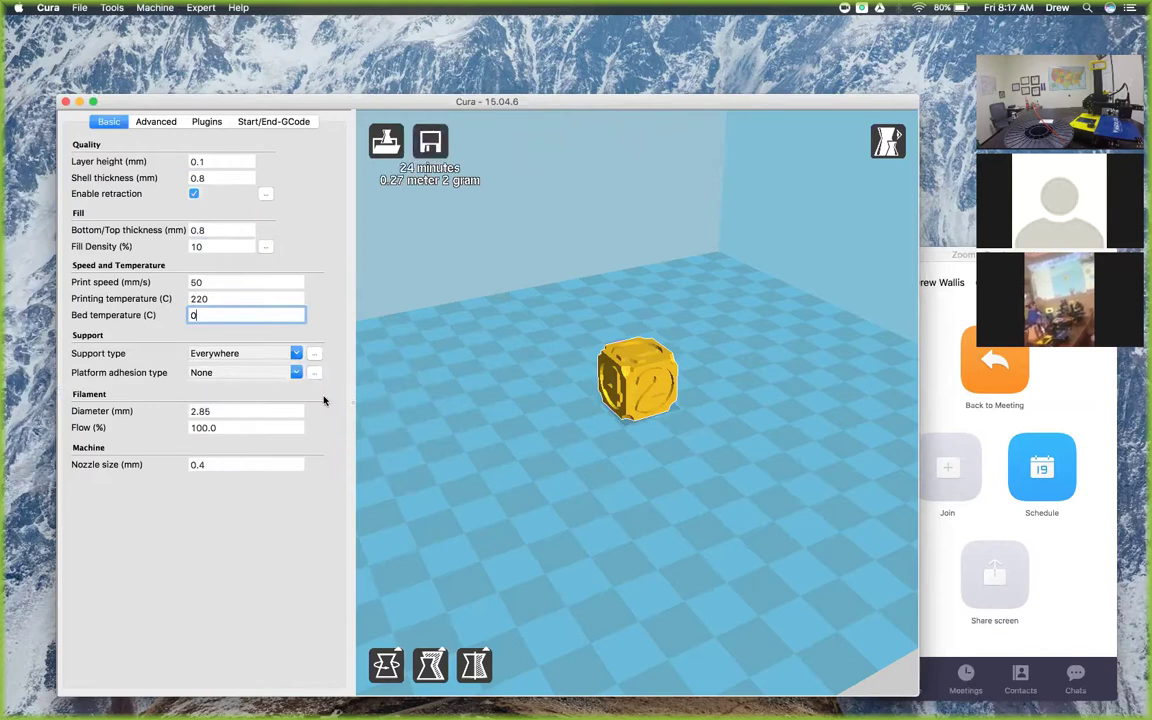
{"action": "left_click", "coordinate": [198, 411]}
{"action": "type", "text": "1.75"}
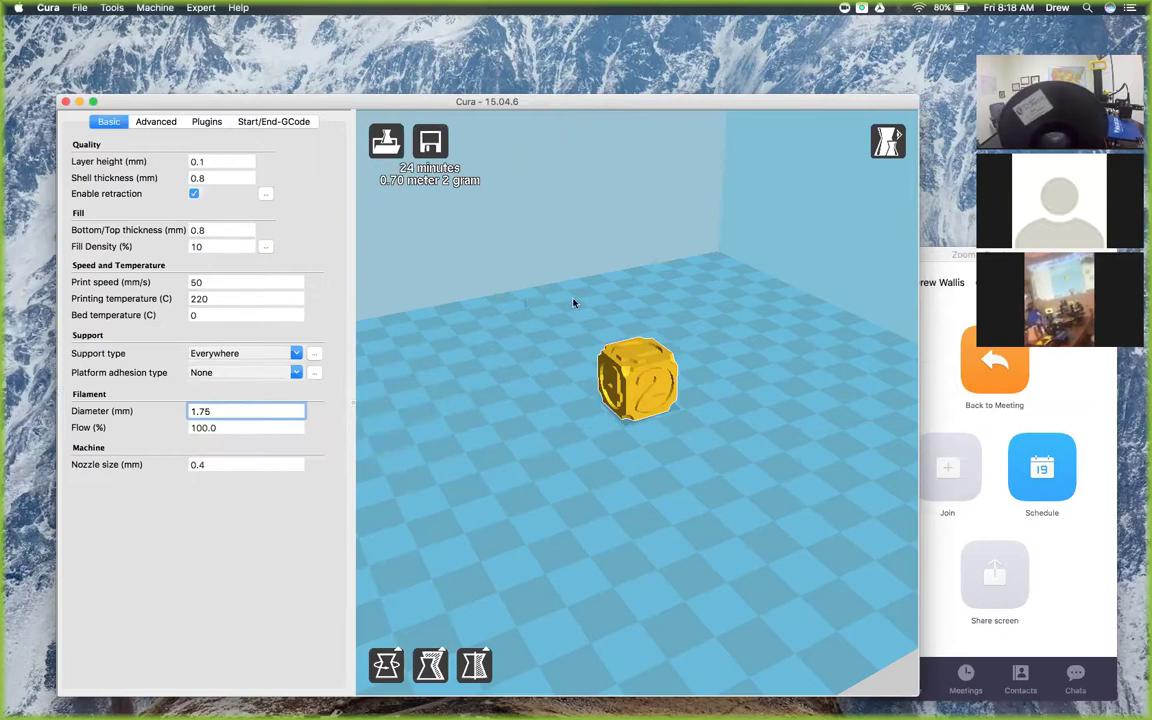
Step: Set the machine's maximum width to 125 mm, depth to 150 mm and height to 100 mm, and turn off the heated bed
{"action": "left_click", "coordinate": [170, 8]}
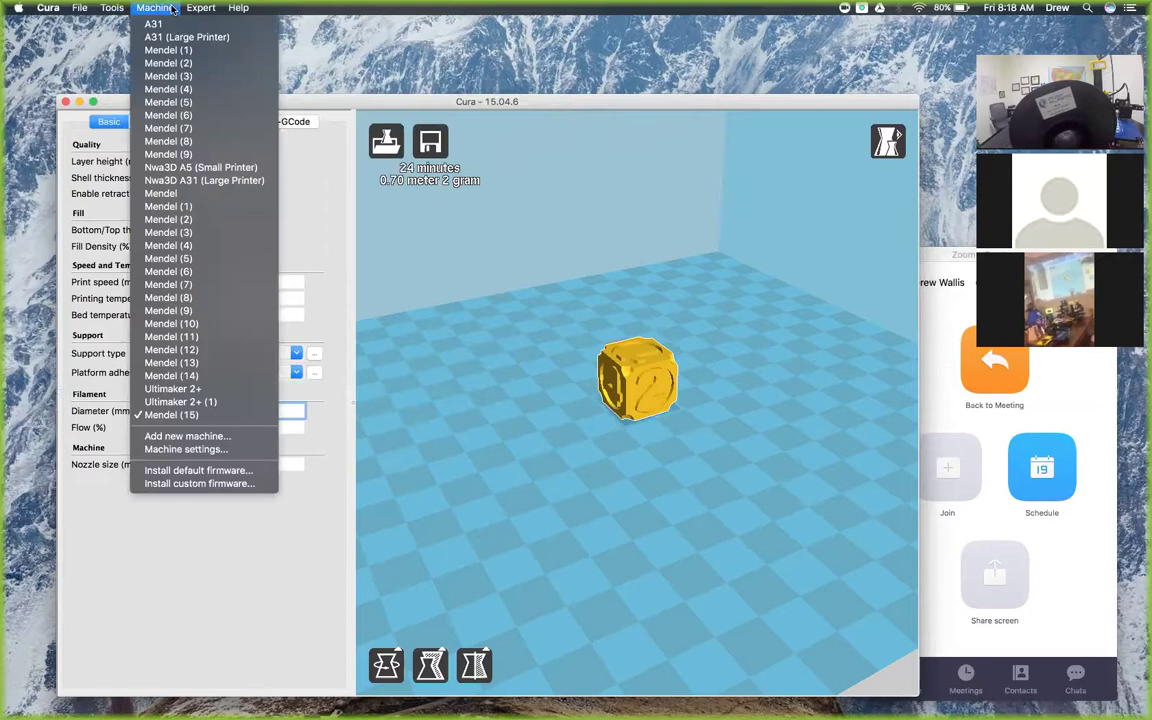
{"action": "left_click", "coordinate": [239, 457]}
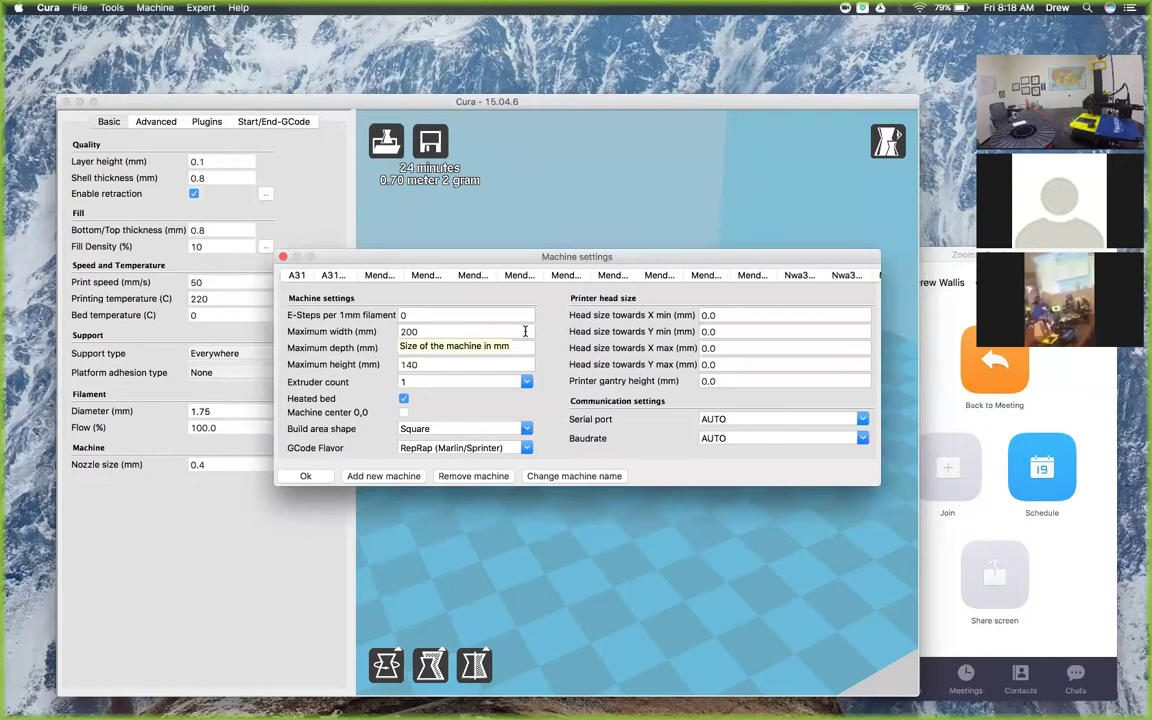
{"action": "left_click_drag", "start_coordinate": [524, 331], "coordinate": [396, 333]}
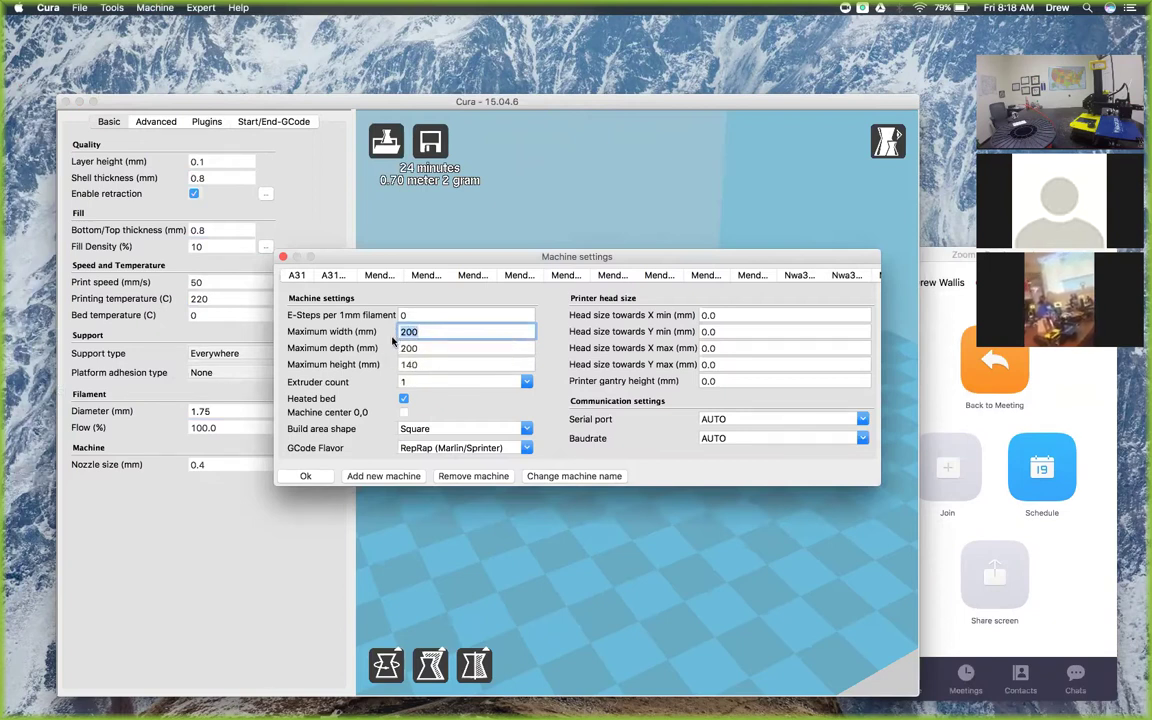
{"action": "type", "text": "125"}
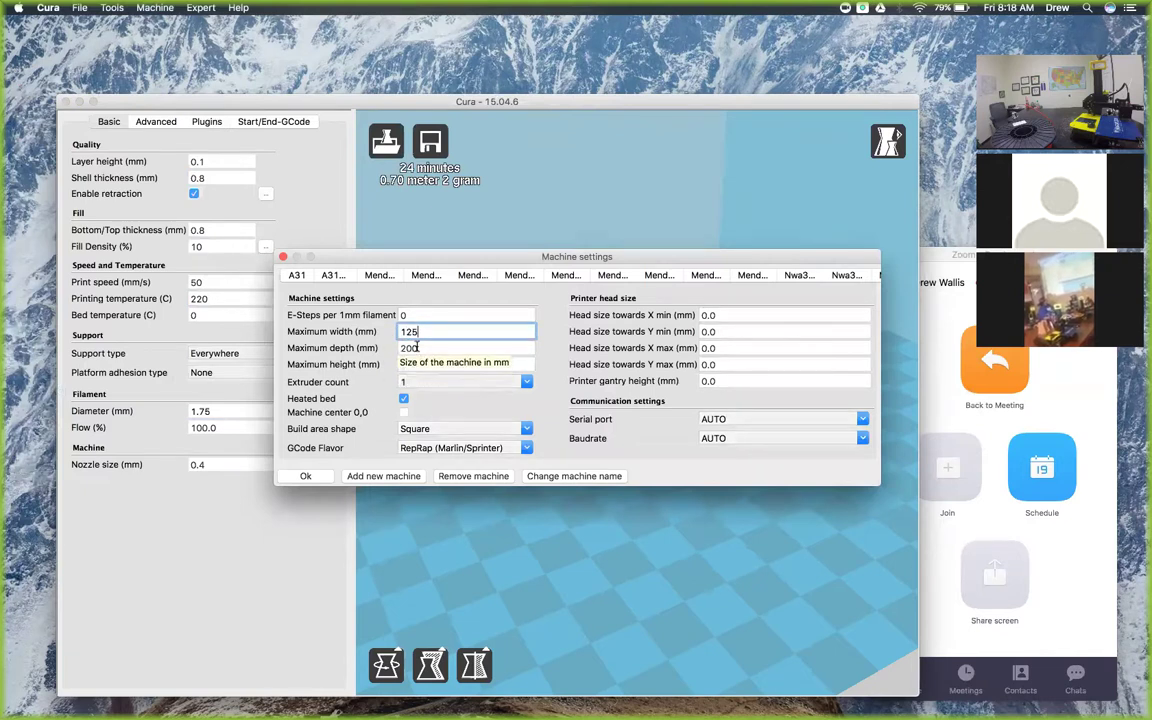
{"action": "key", "text": "Tab"}
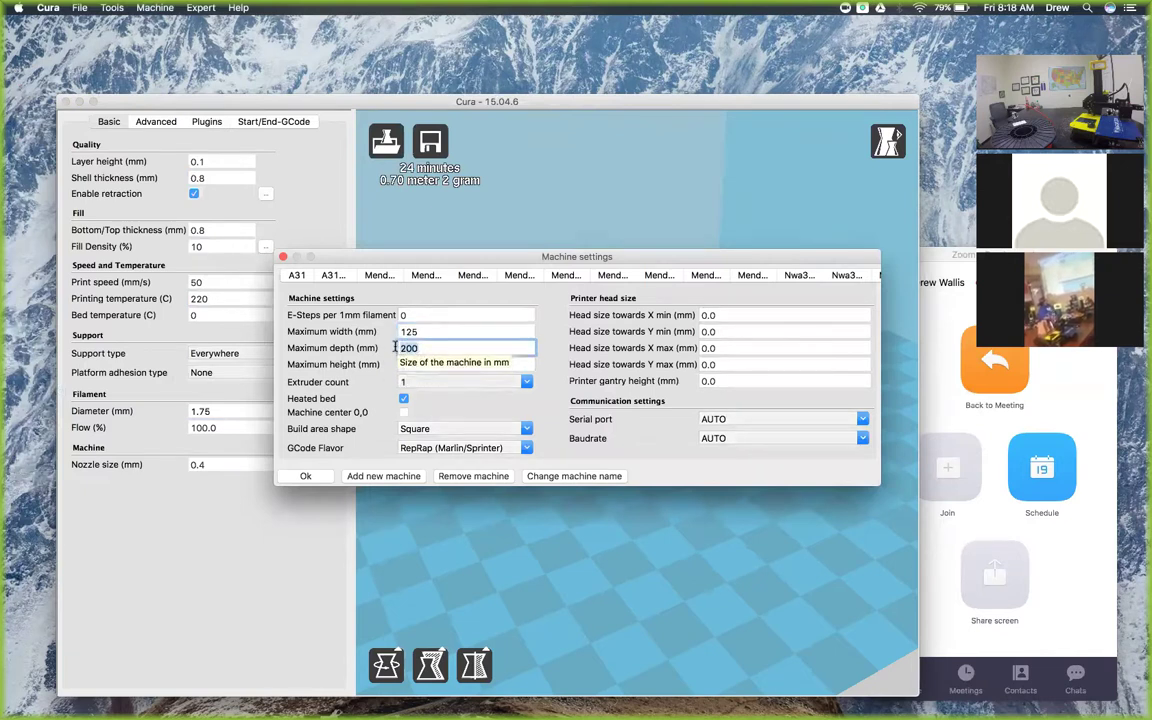
{"action": "type", "text": "150"}
{"action": "key", "text": "Tab"}
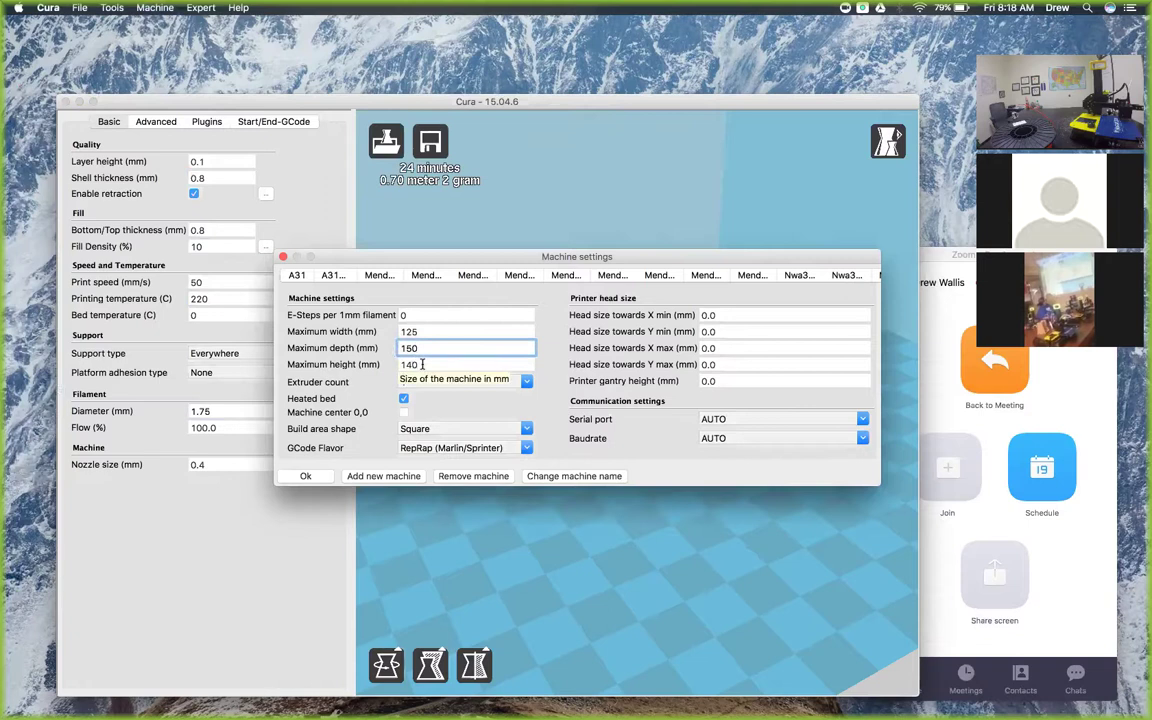
{"action": "type", "text": "100"}
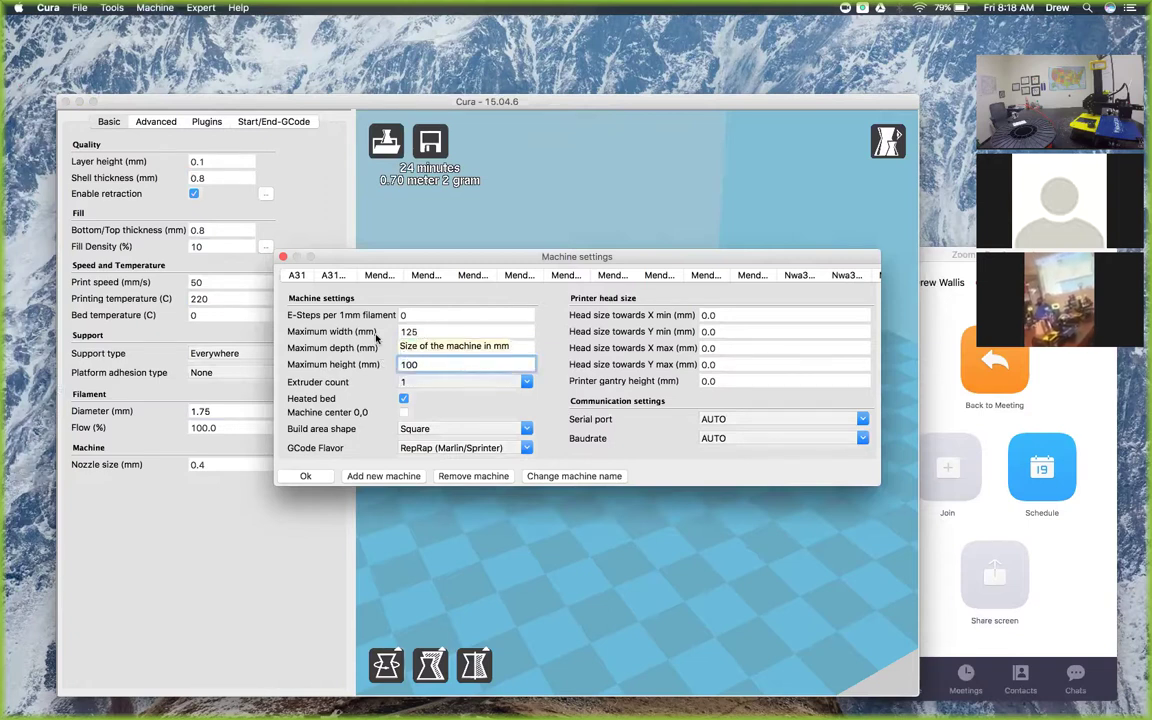
{"action": "left_click", "coordinate": [403, 399]}
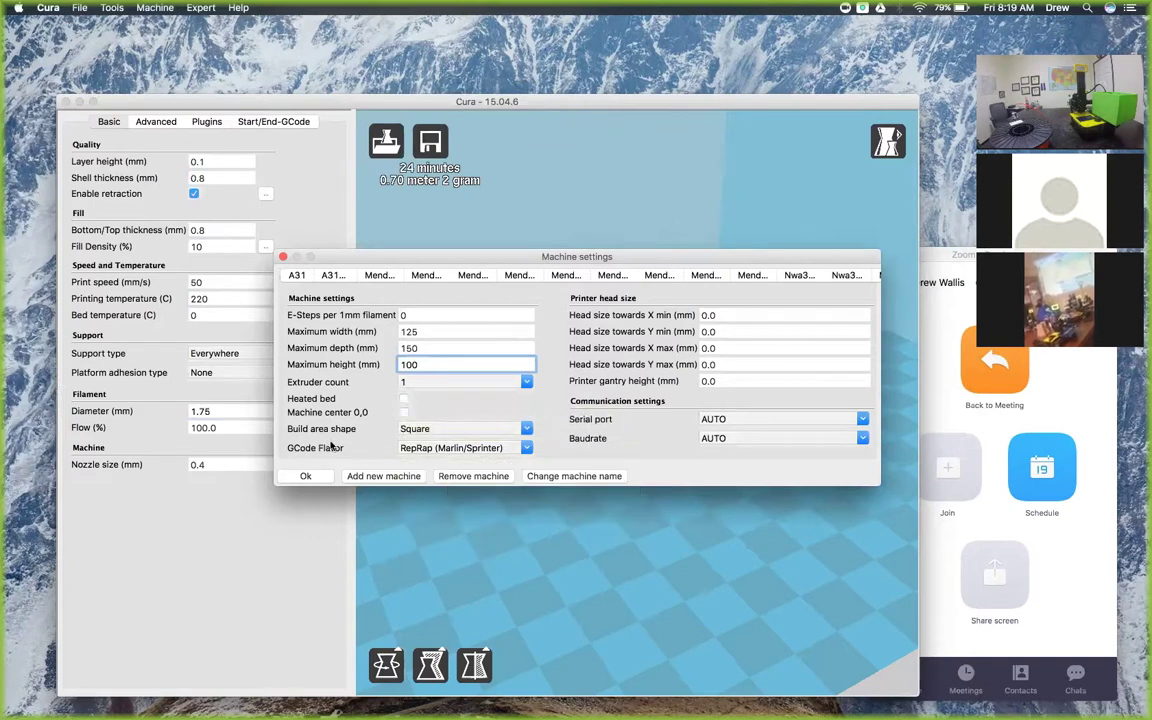
{"action": "left_click", "coordinate": [314, 478]}
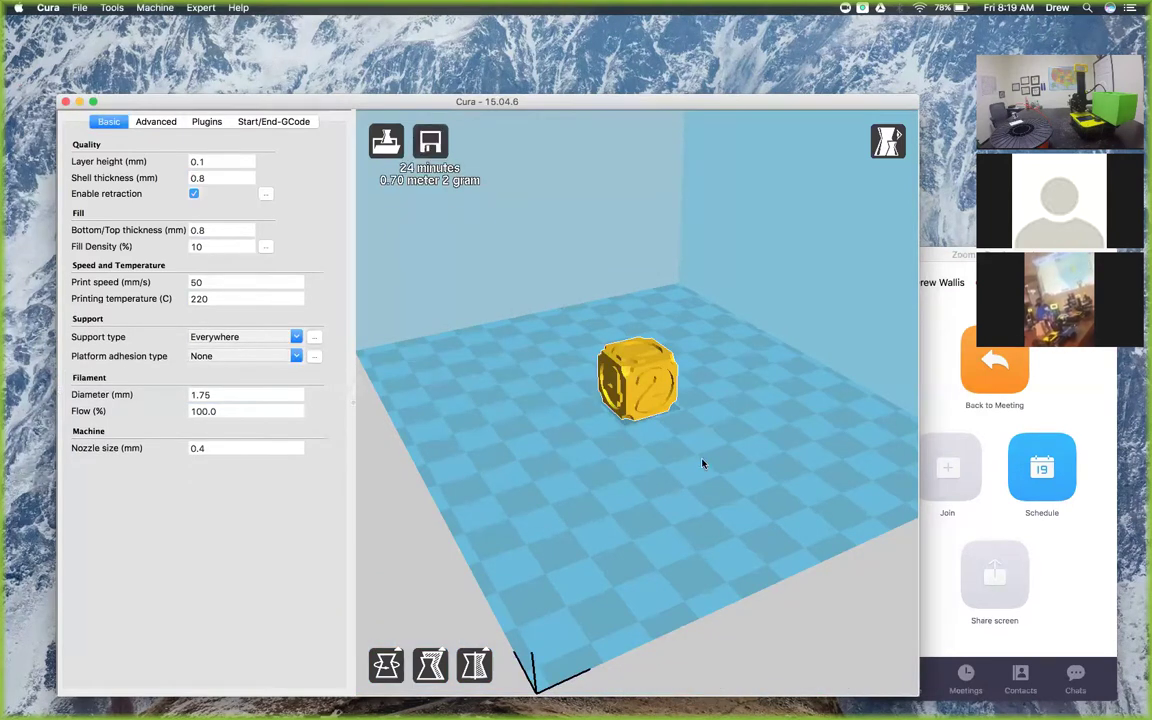
Step: Add NWA3D Keychain.stl to the build plate and move the dice clear of it, in front of the keychain
{"action": "mouse_move", "coordinate": [674, 478]}
{"action": "right_mouse_down"}
{"action": "mouse_move", "coordinate": [625, 473]}
{"action": "mouse_move", "coordinate": [671, 486]}
{"action": "right_mouse_up"}
{"action": "left_click", "coordinate": [386, 665]}
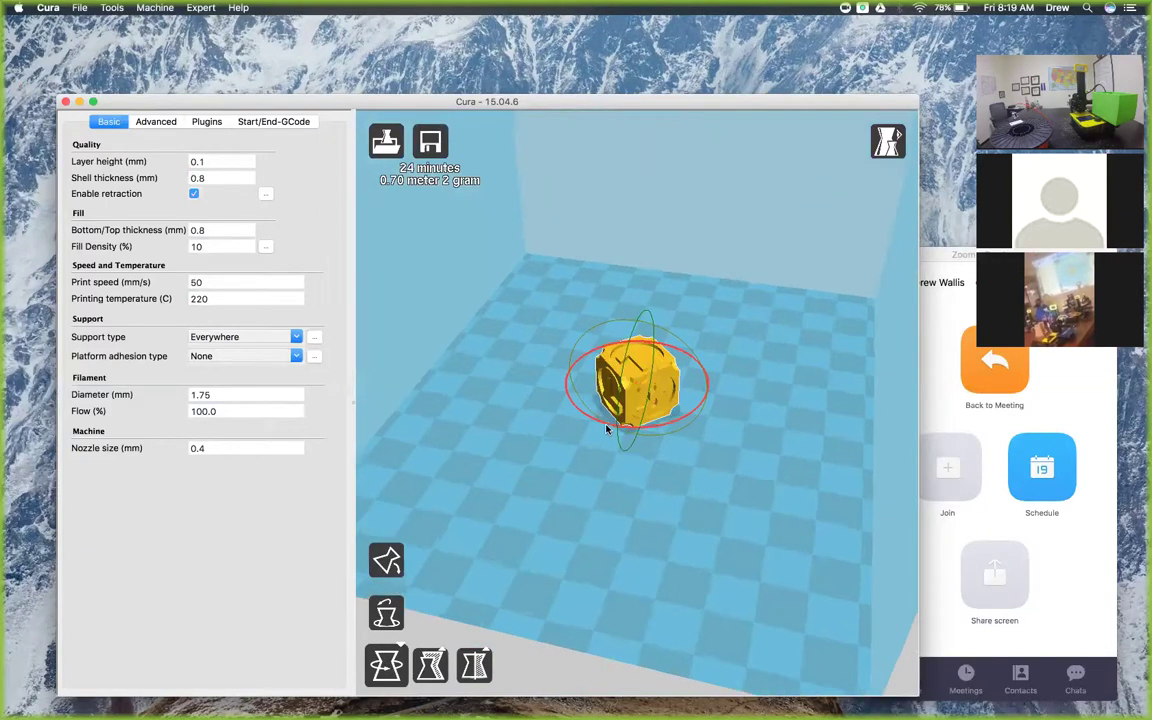
{"action": "scroll", "coordinate": [607, 427], "scroll_direction": "up", "scroll_amount": 5}
{"action": "left_click", "coordinate": [378, 150]}
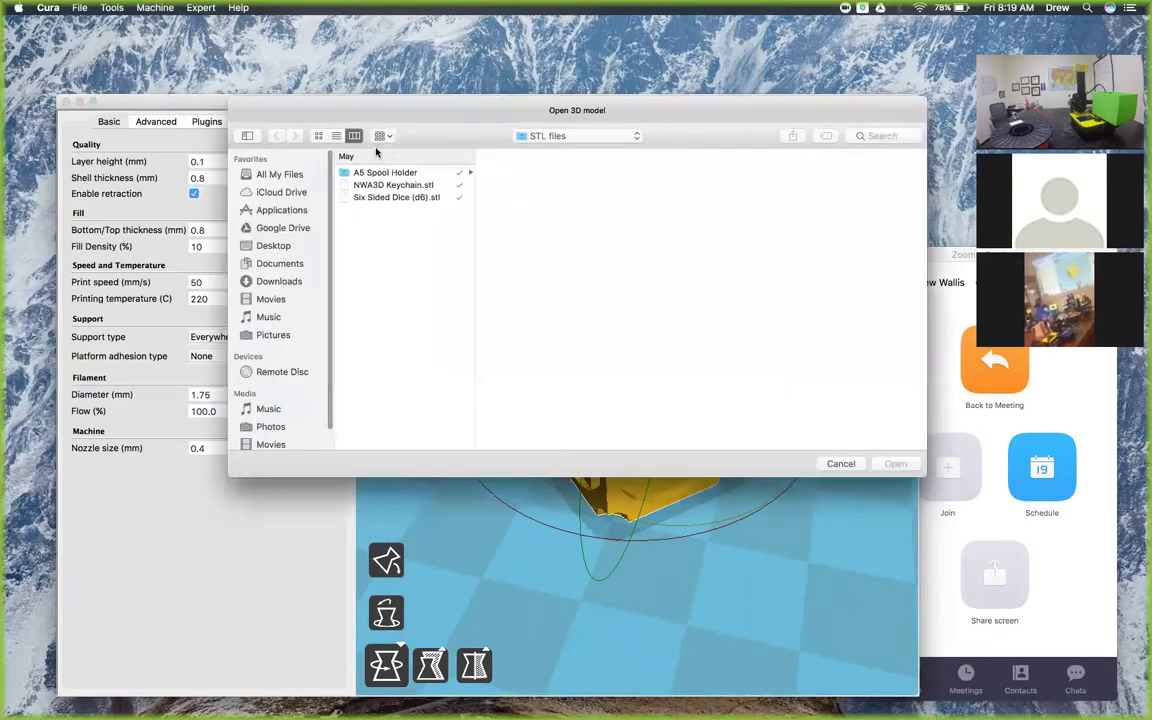
{"action": "left_click", "coordinate": [396, 198]}
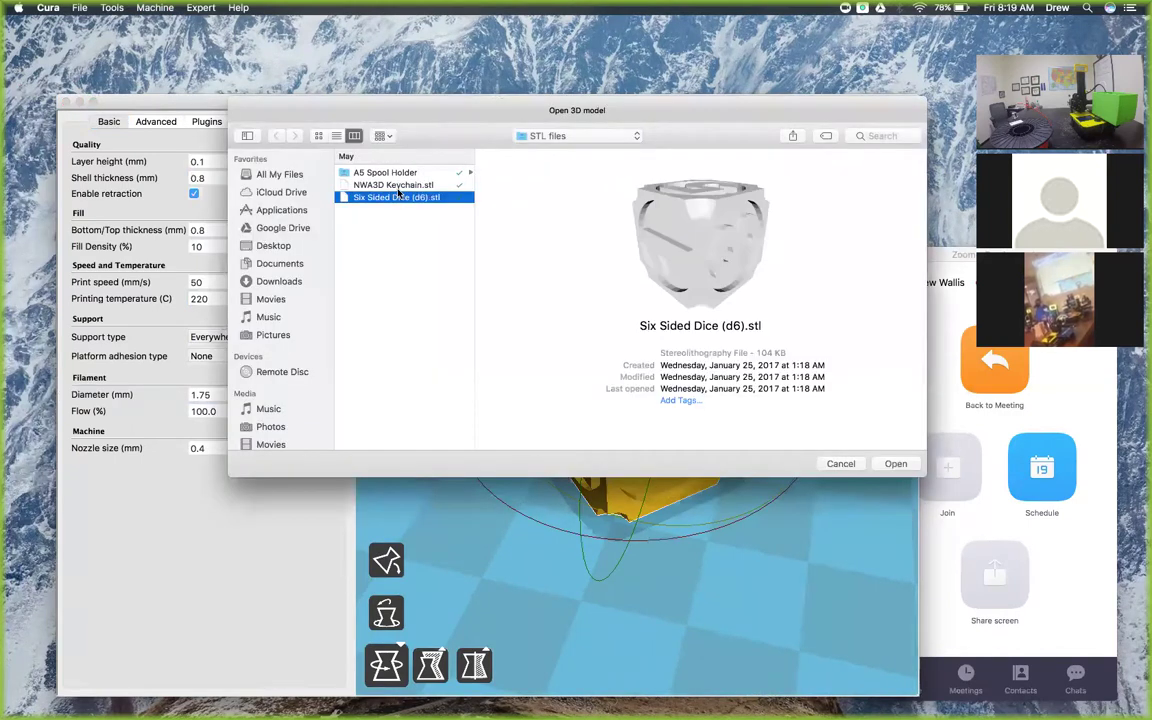
{"action": "left_click", "coordinate": [393, 185]}
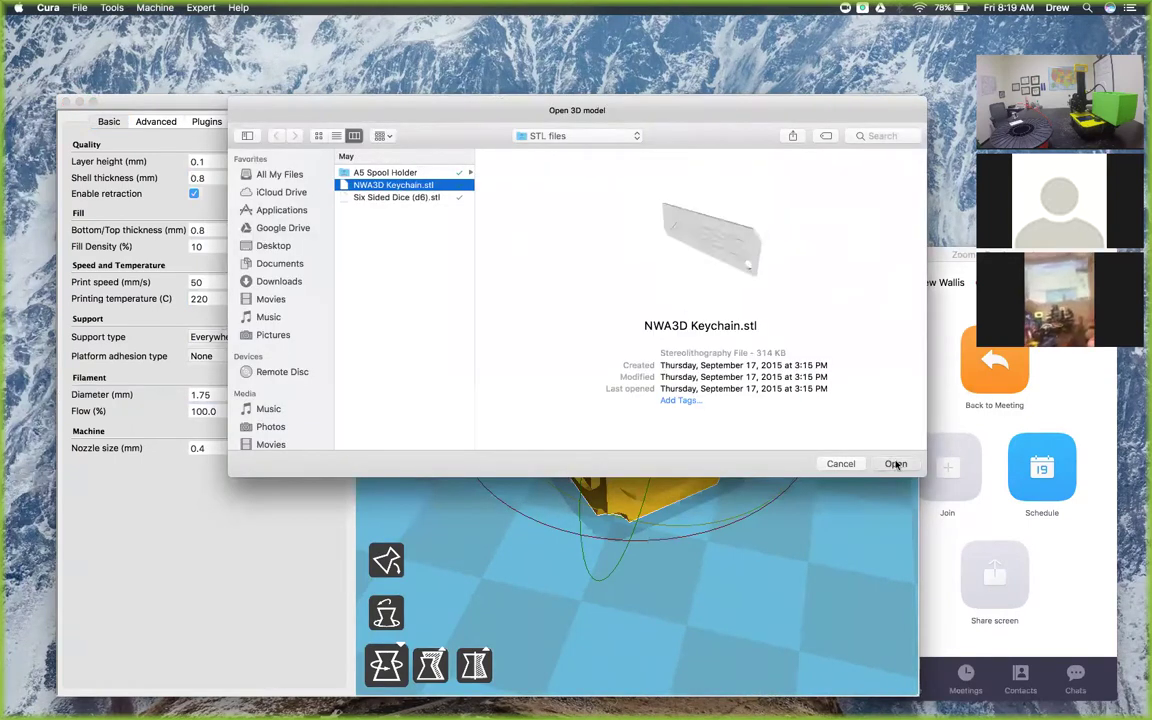
{"action": "left_click", "coordinate": [896, 463]}
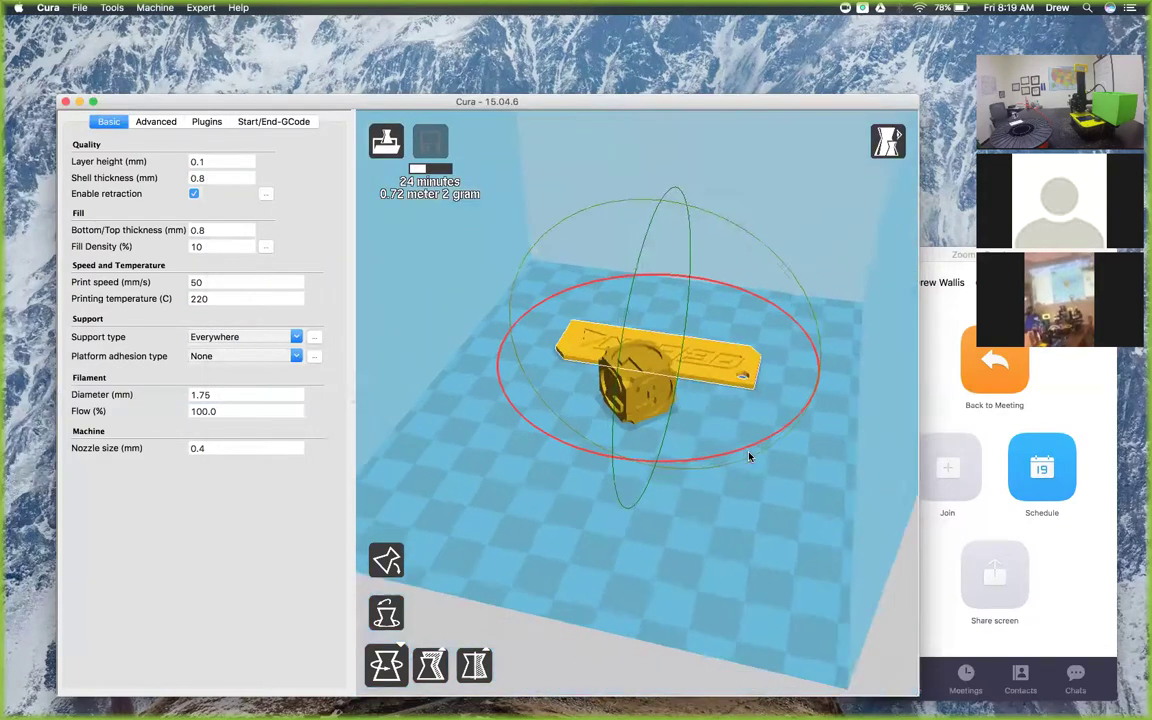
{"action": "left_click_drag", "start_coordinate": [648, 398], "coordinate": [463, 390]}
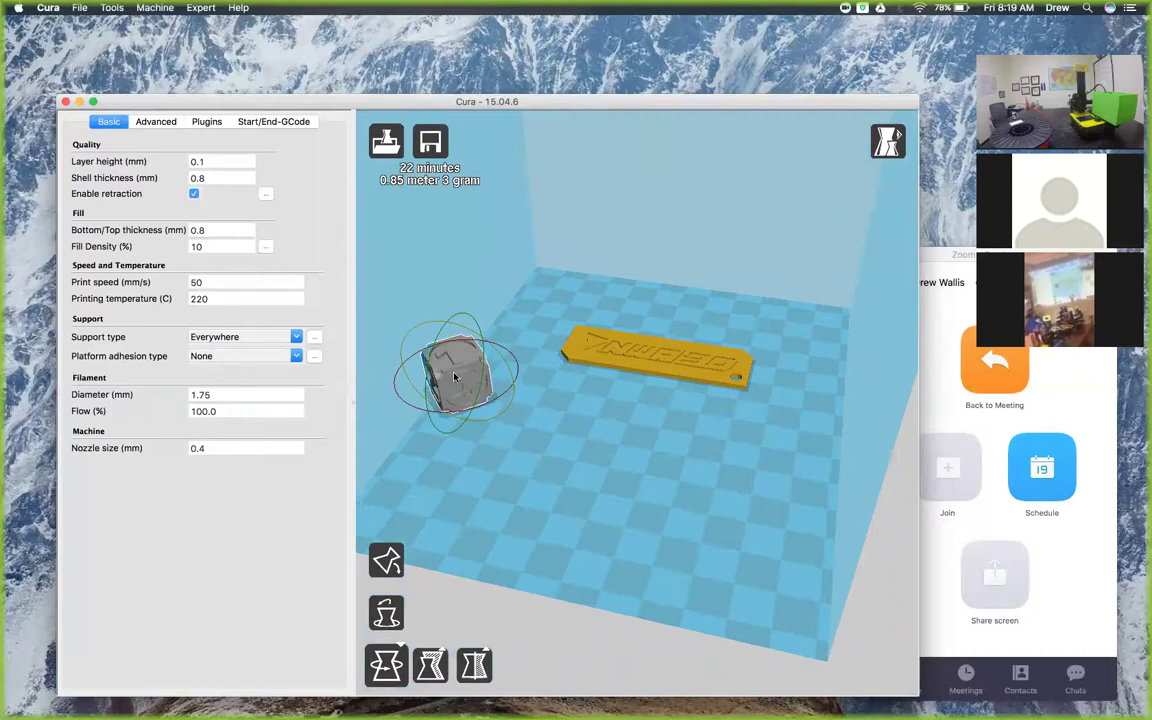
{"action": "left_click_drag", "start_coordinate": [453, 377], "coordinate": [572, 428]}
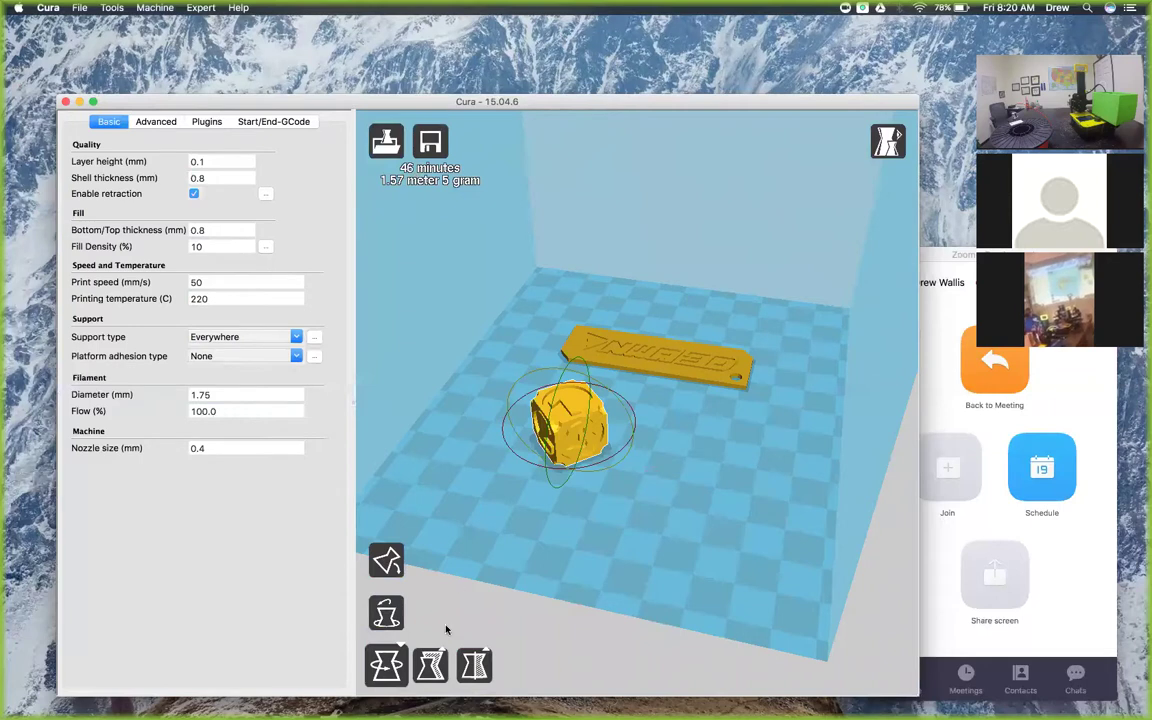
Step: Scale the dice up uniformly by a factor of about 1.7
{"action": "left_click", "coordinate": [431, 664]}
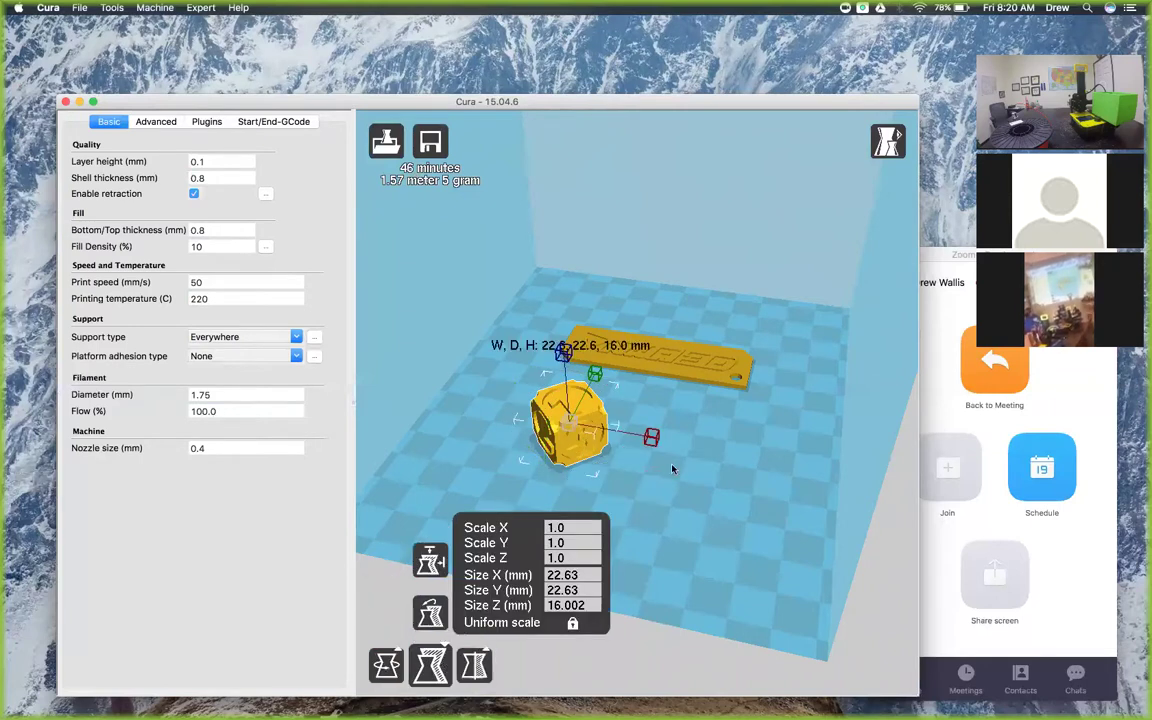
{"action": "mouse_move", "coordinate": [651, 439]}
{"action": "left_click_drag", "start_coordinate": [676, 440], "coordinate": [700, 446]}
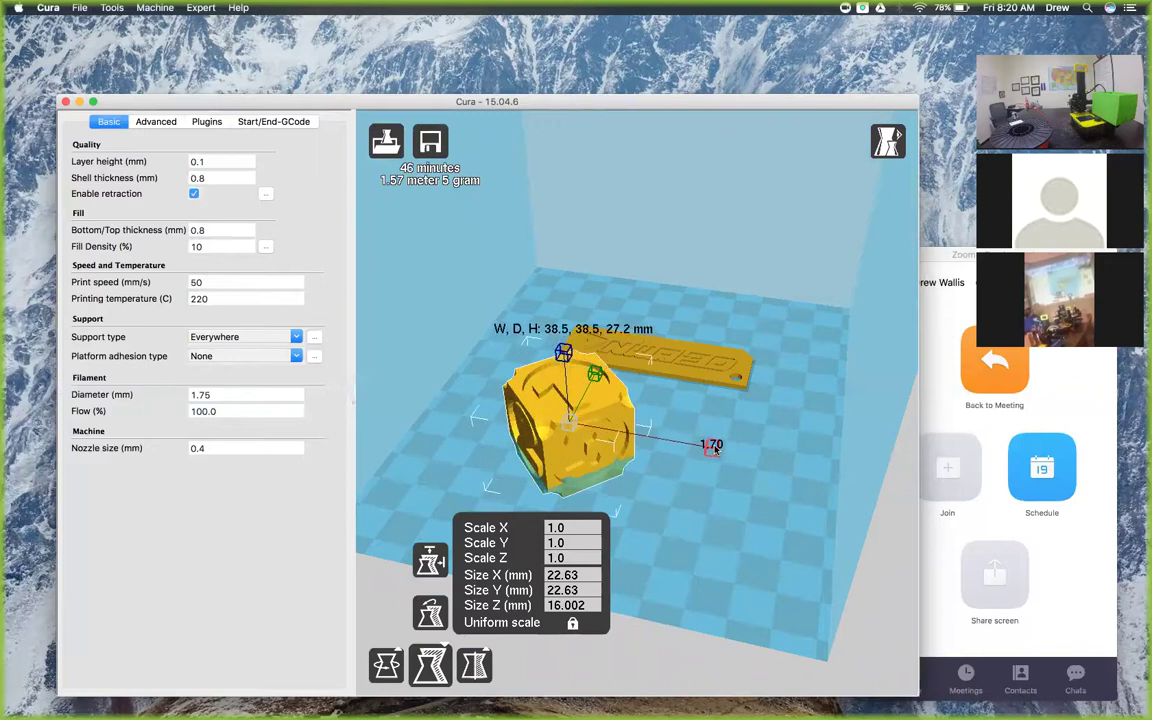
{"action": "scroll", "coordinate": [710, 448], "scroll_direction": "up", "scroll_amount": 3}
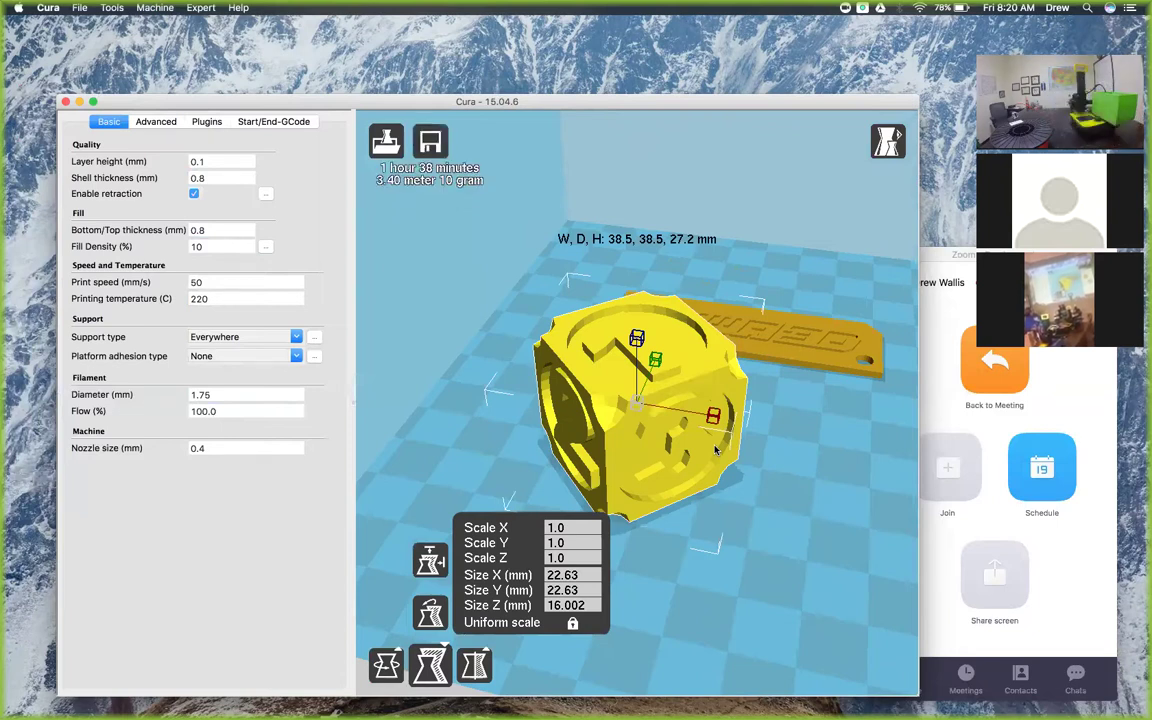
{"action": "right_click_drag", "start_coordinate": [686, 455], "coordinate": [560, 420]}
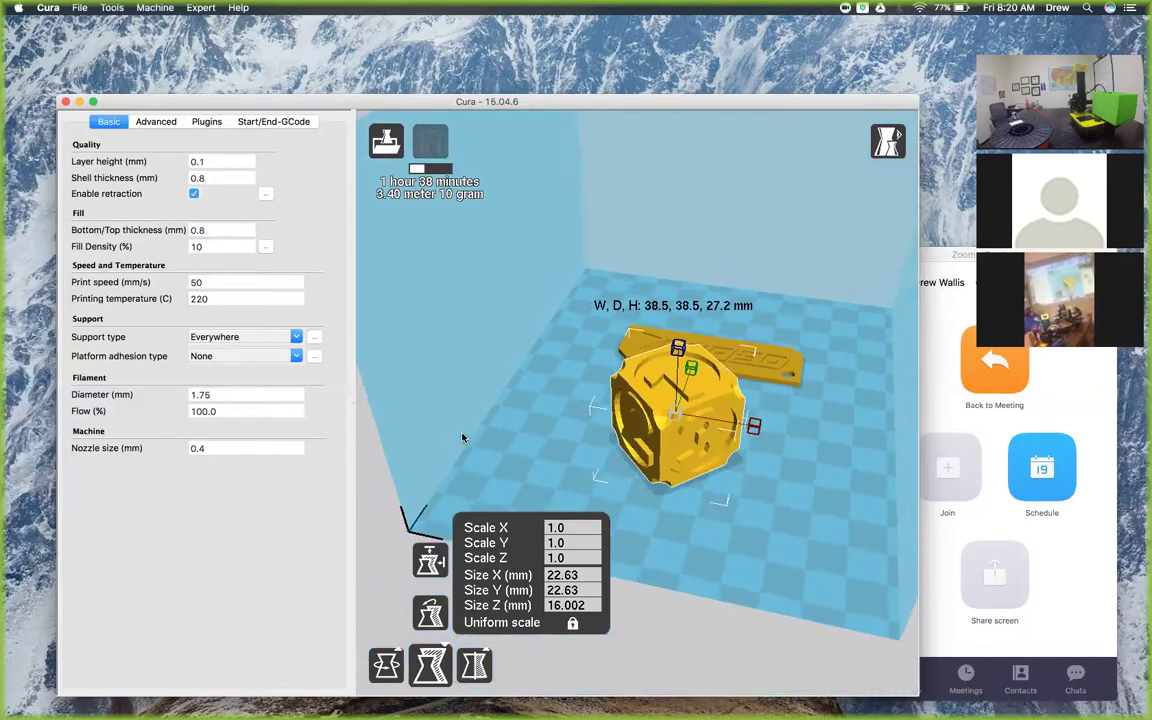
Step: Shift the keychain slightly back and move the enlarged dice toward the right side of the build plate
{"action": "left_click", "coordinate": [772, 340]}
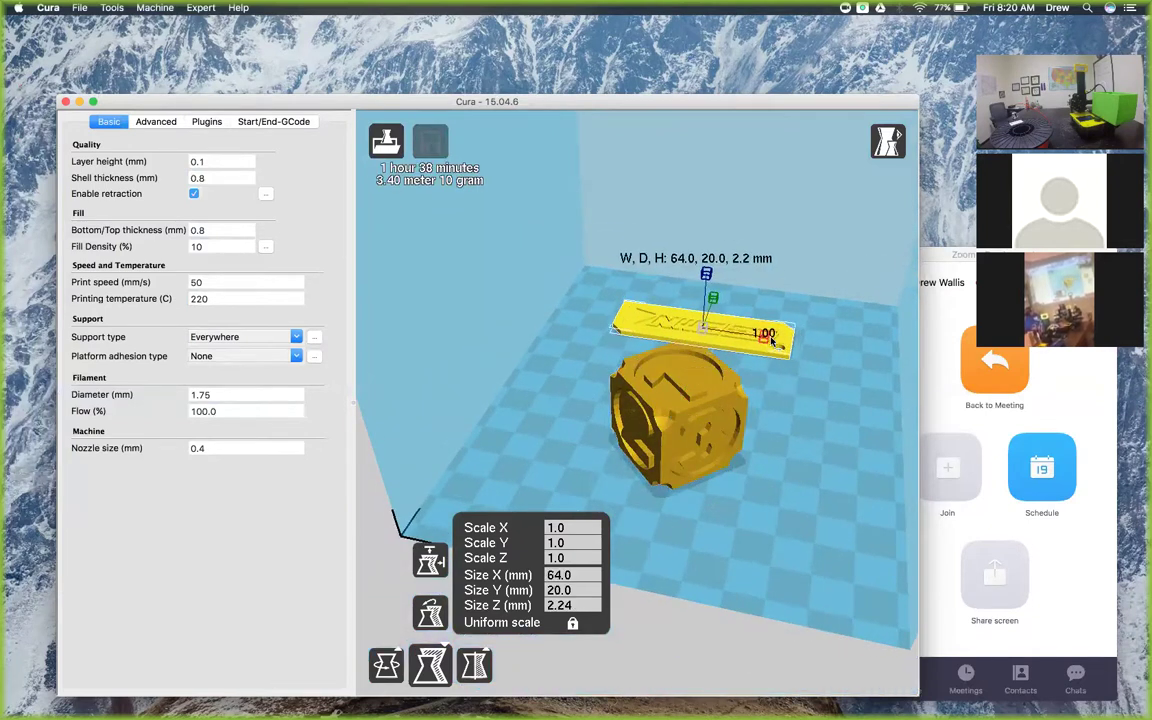
{"action": "left_click", "coordinate": [677, 425]}
{"action": "left_click_drag", "start_coordinate": [677, 425], "coordinate": [768, 454]}
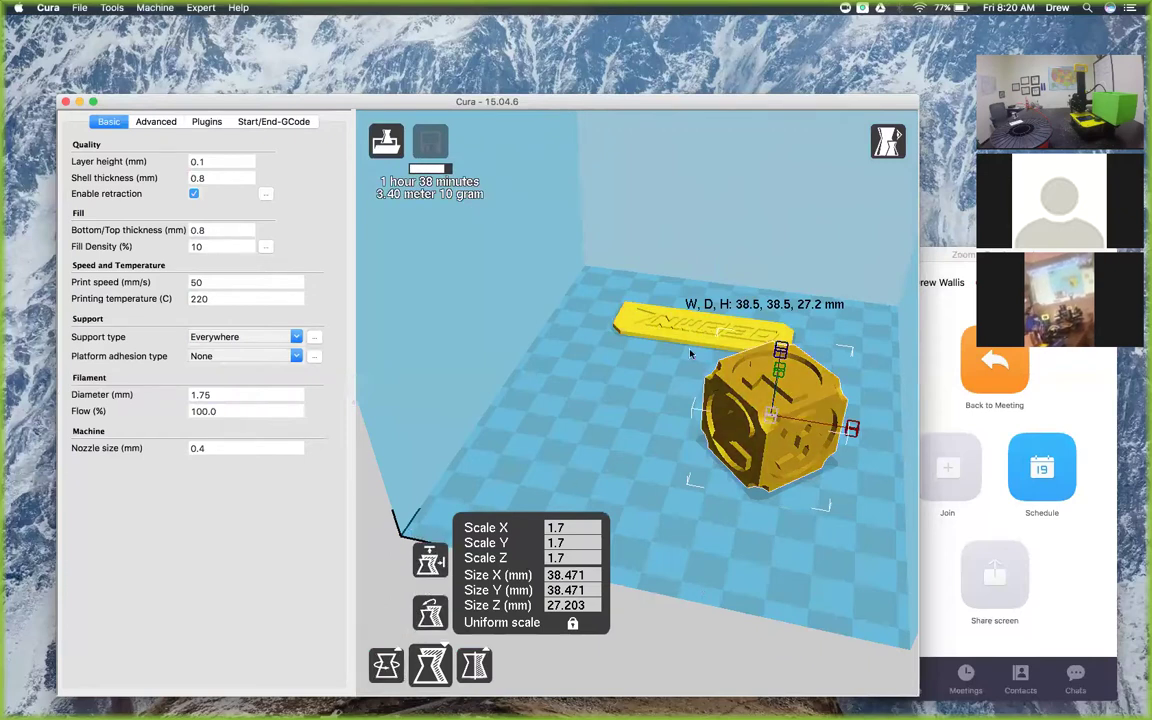
Step: Rotate the dice so it stands tilted on its lower edge instead of lying flat on the build plate
{"action": "left_click", "coordinate": [387, 667]}
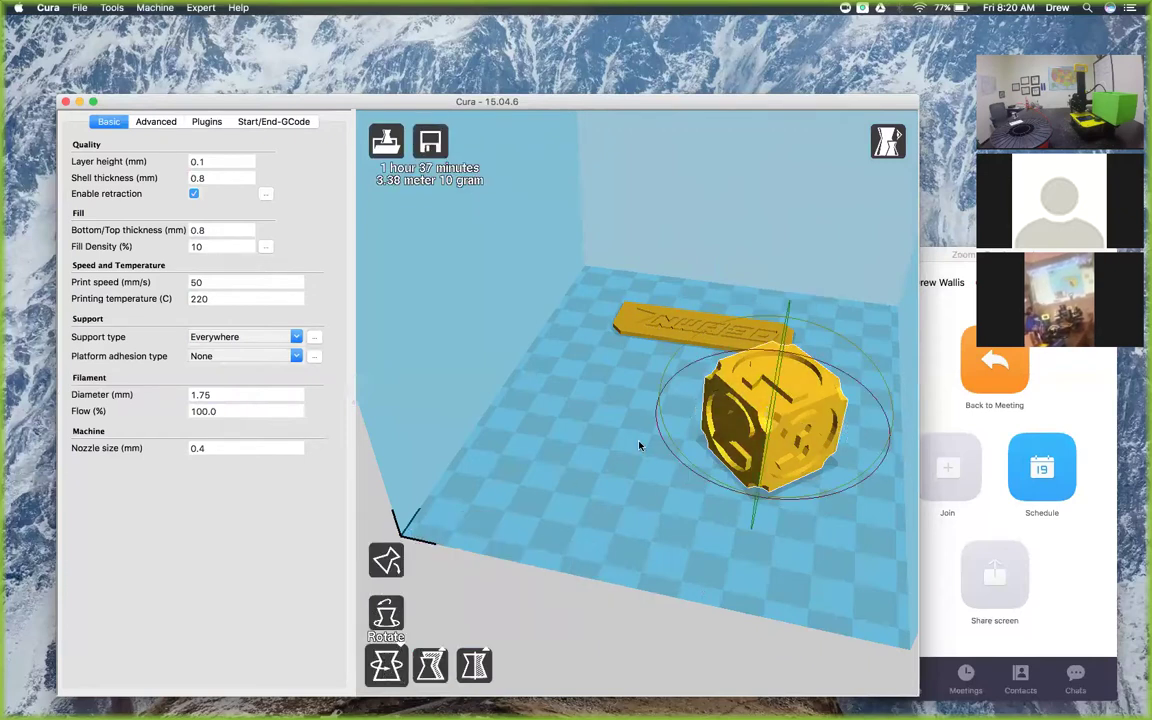
{"action": "left_click_drag", "start_coordinate": [711, 335], "coordinate": [609, 378]}
{"action": "right_click_drag", "start_coordinate": [609, 378], "coordinate": [756, 576]}
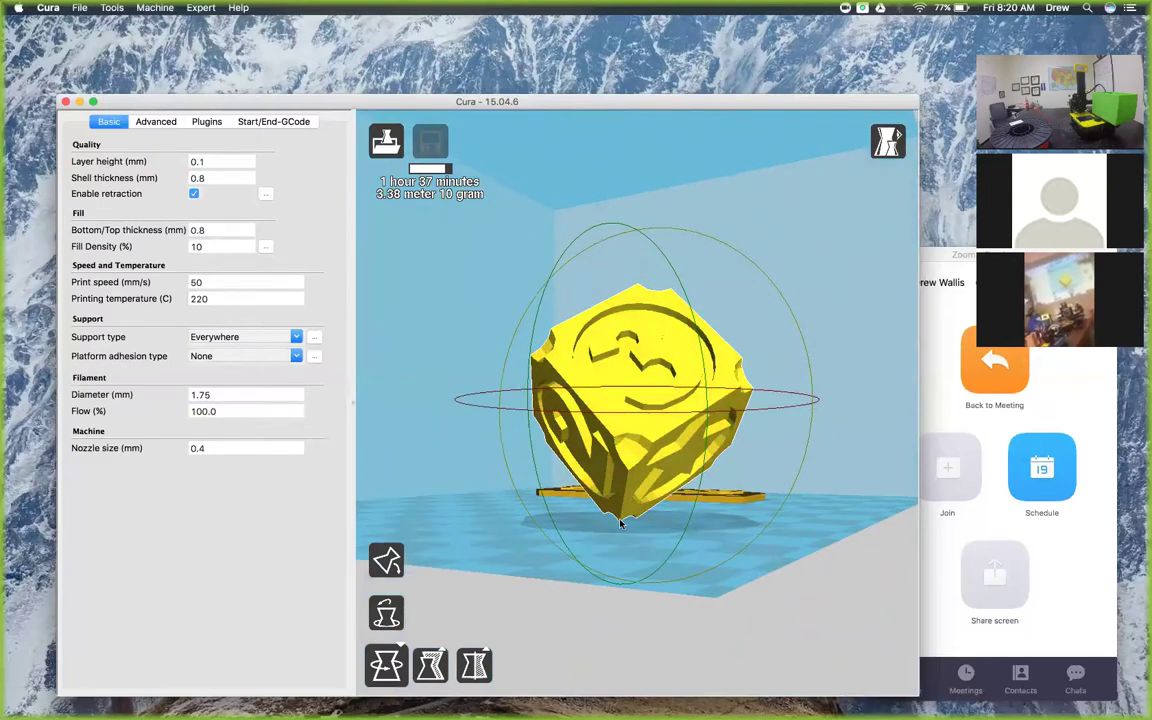
{"action": "mouse_move", "coordinate": [504, 540]}
{"action": "right_mouse_down"}
{"action": "mouse_move", "coordinate": [558, 551]}
{"action": "mouse_move", "coordinate": [509, 532]}
{"action": "mouse_move", "coordinate": [517, 540]}
{"action": "right_mouse_up"}
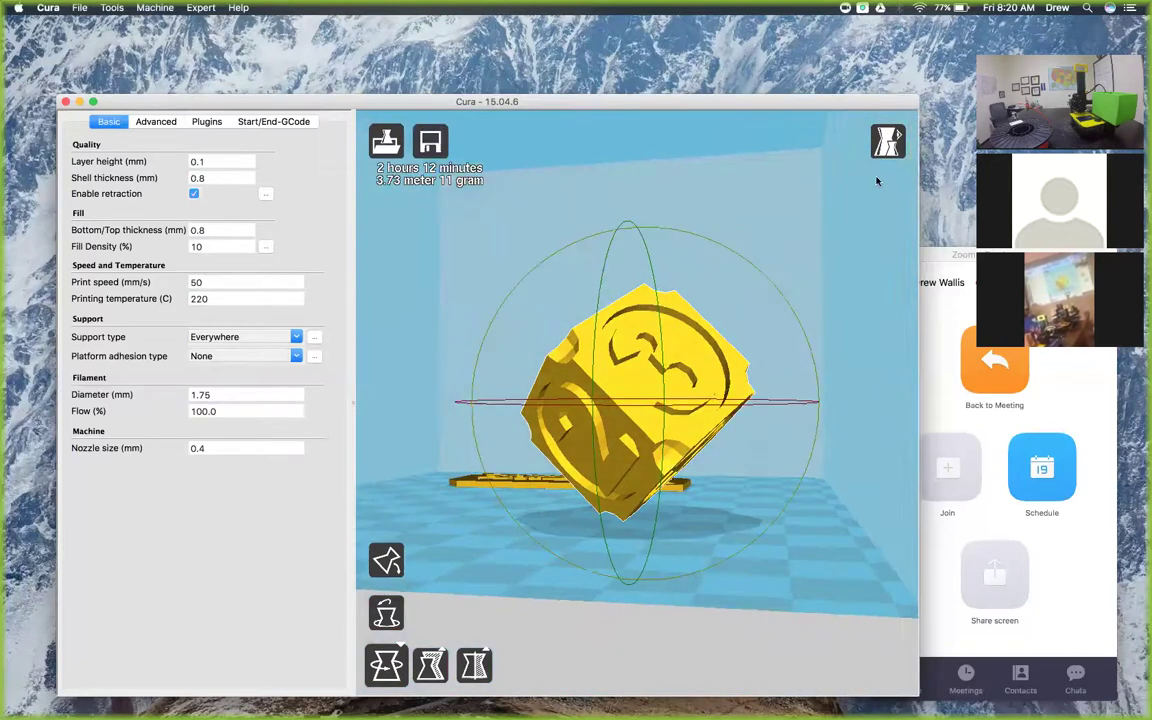
Step: Inspect the dice's supports and infill in the Layers view down to layer 237, and return to the Normal view
{"action": "left_click", "coordinate": [887, 141]}
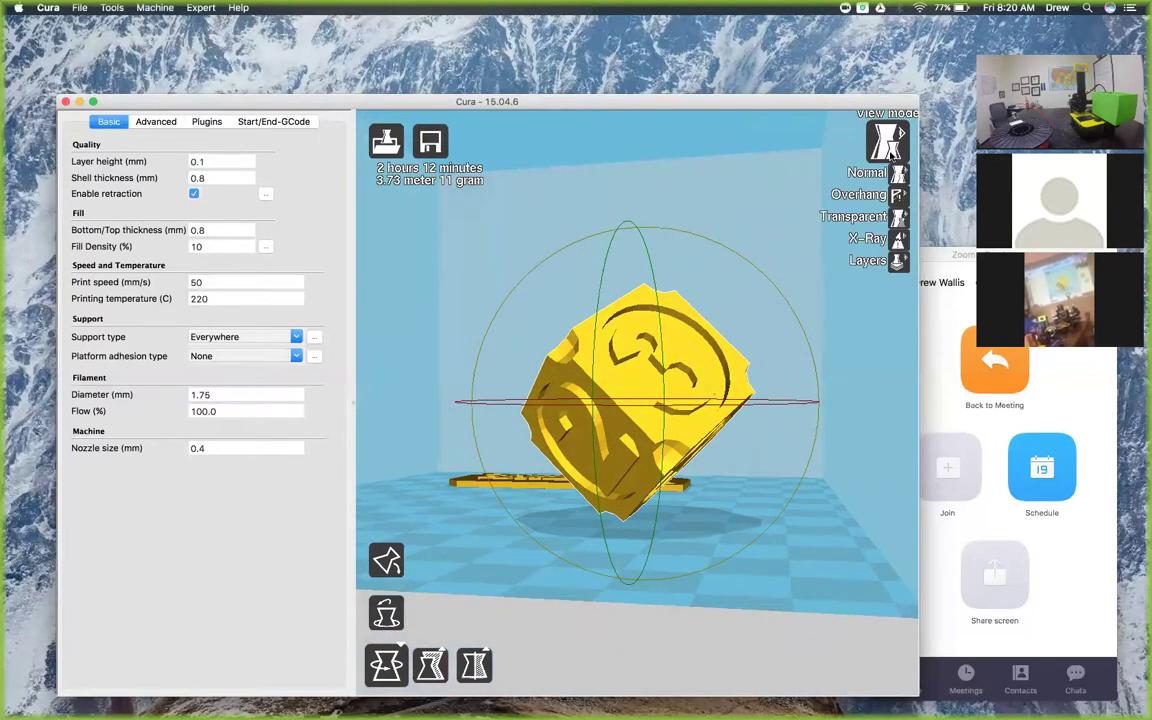
{"action": "left_click", "coordinate": [899, 261]}
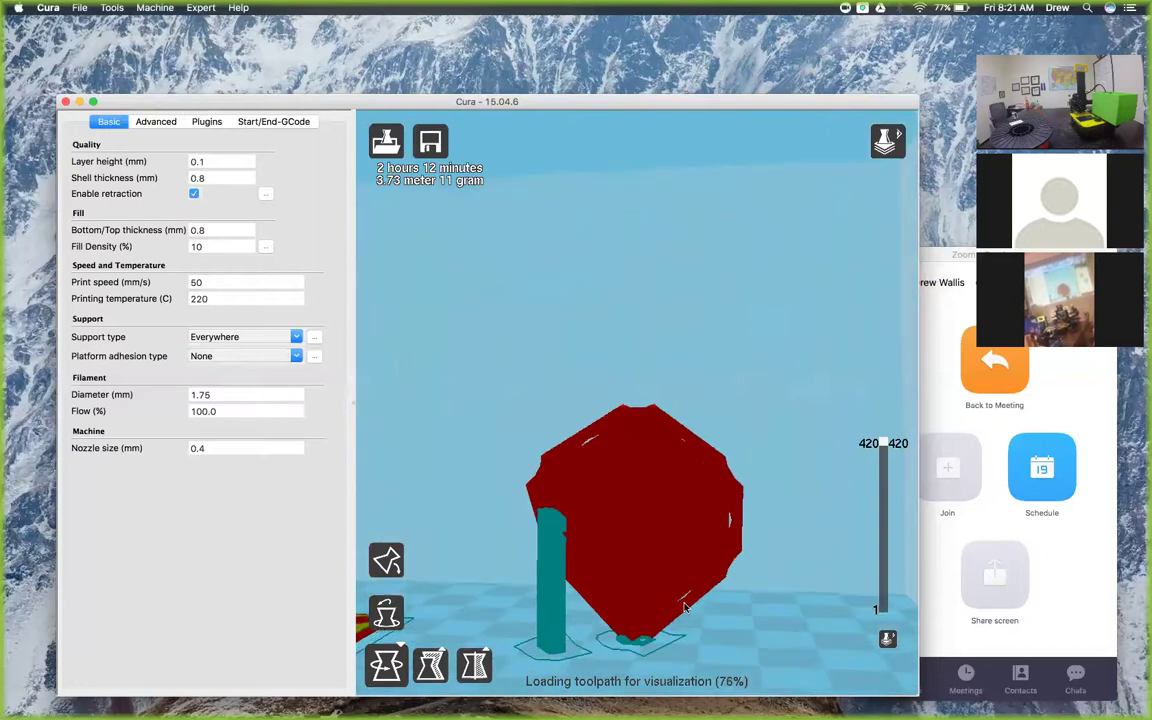
{"action": "left_click_drag", "start_coordinate": [882, 447], "coordinate": [883, 473]}
{"action": "right_click_drag", "start_coordinate": [722, 453], "coordinate": [651, 440]}
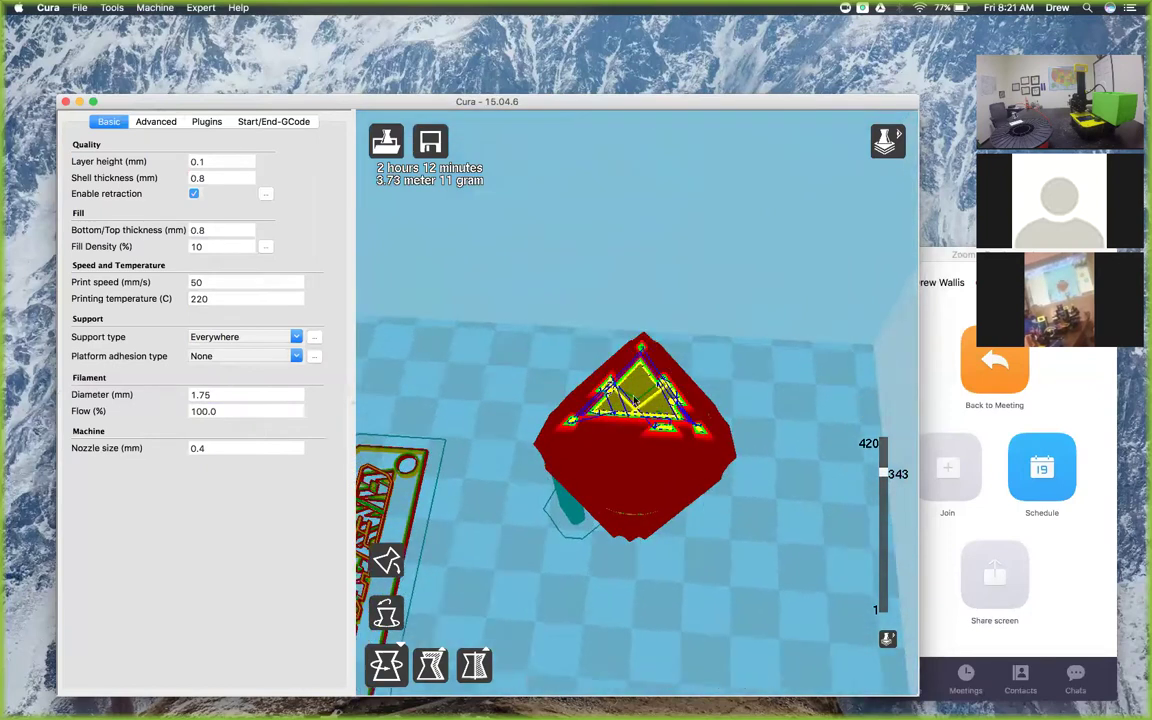
{"action": "left_click_drag", "start_coordinate": [883, 475], "coordinate": [880, 515]}
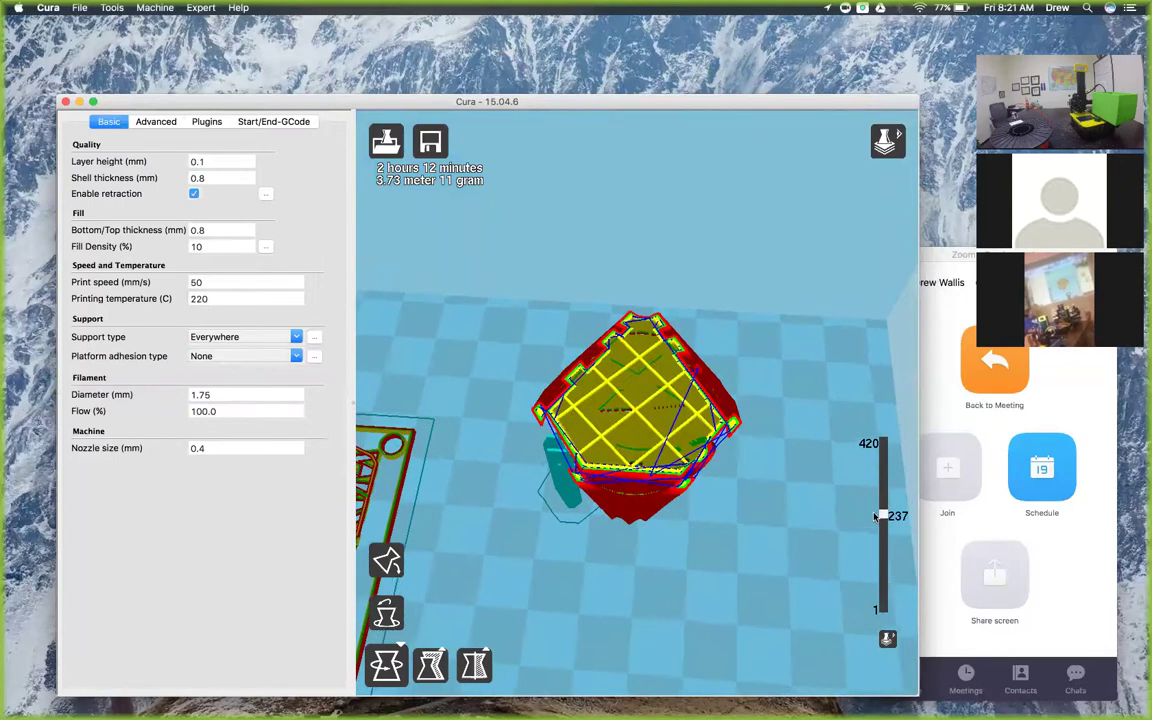
{"action": "left_click", "coordinate": [900, 143]}
{"action": "left_click", "coordinate": [855, 162]}
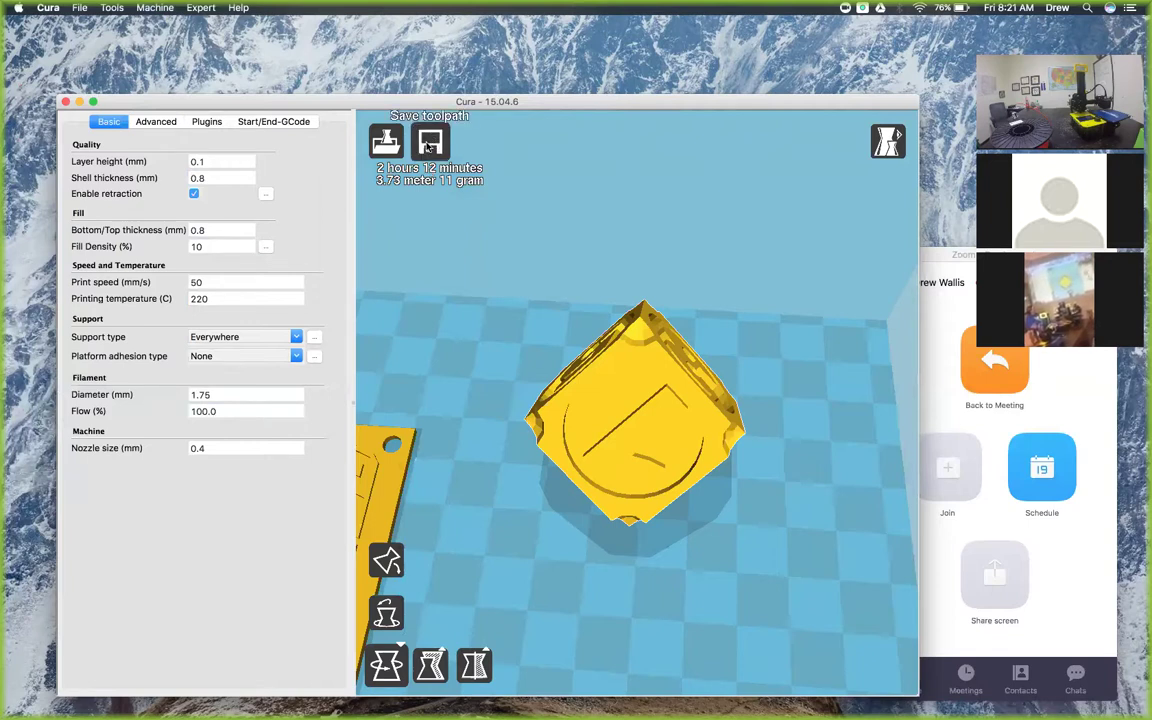
Step: Save the toolpath GCode as "Six Sided Dice (d6)" on the NWA3D drive, open its location in Finder and eject the drive
{"action": "right_click", "coordinate": [438, 148]}
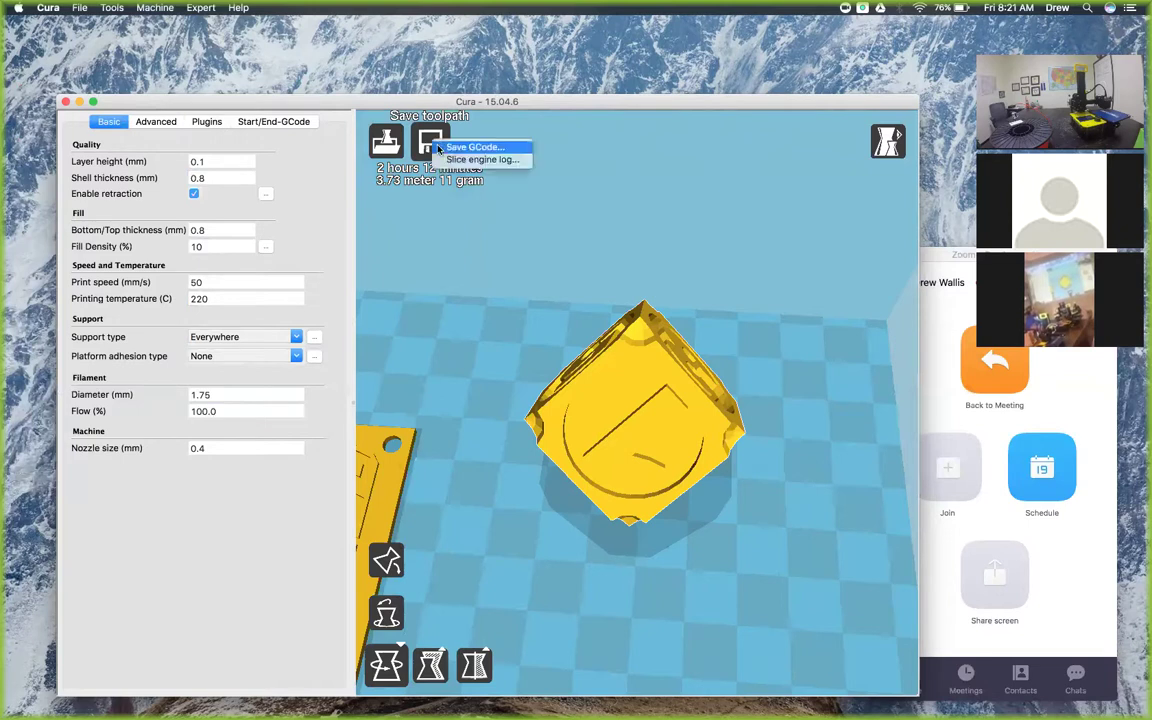
{"action": "left_click", "coordinate": [490, 148]}
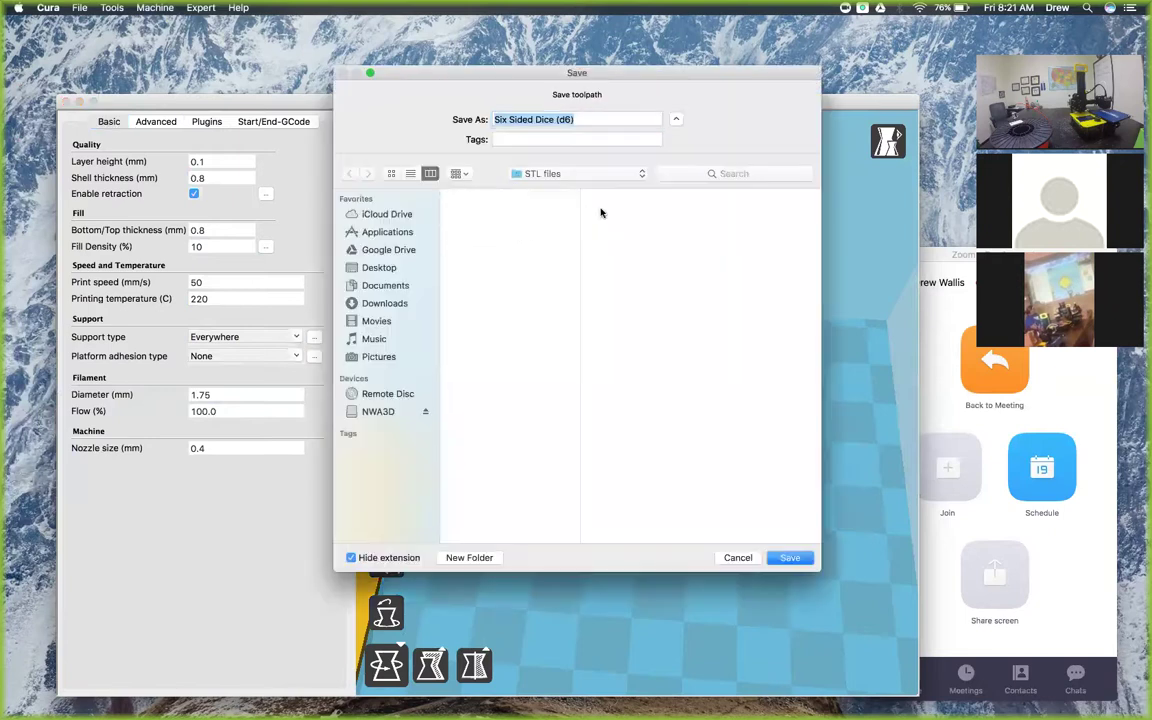
{"action": "left_click", "coordinate": [380, 412]}
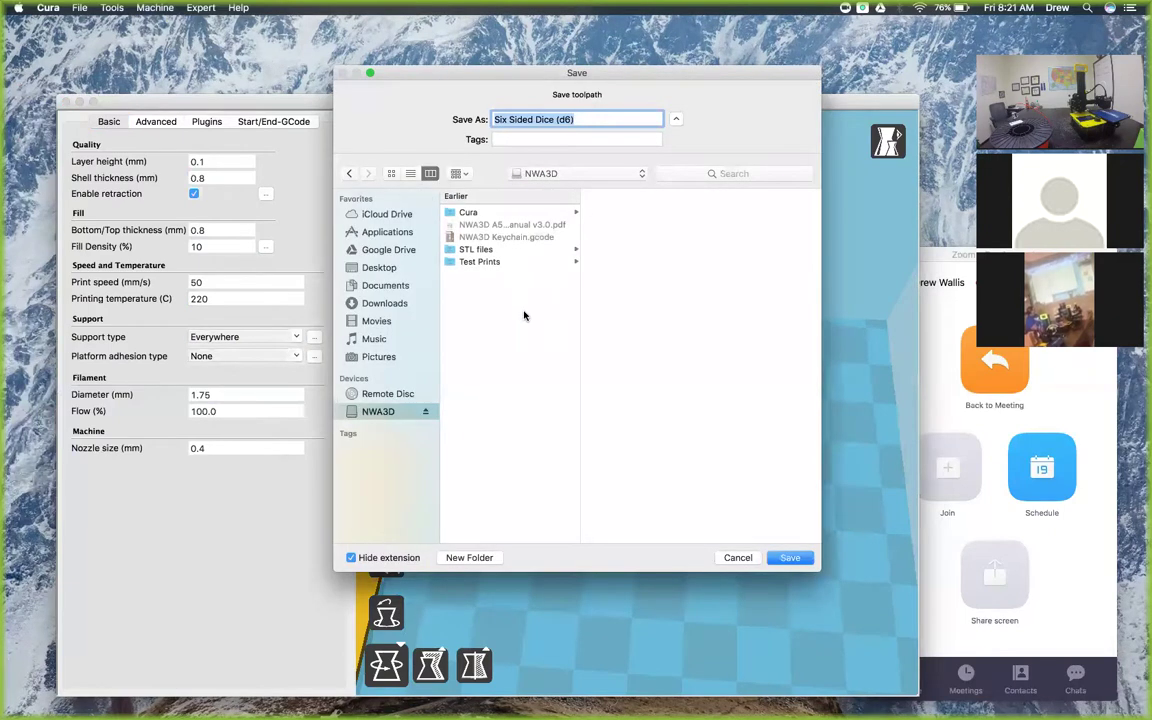
{"action": "left_click", "coordinate": [790, 558]}
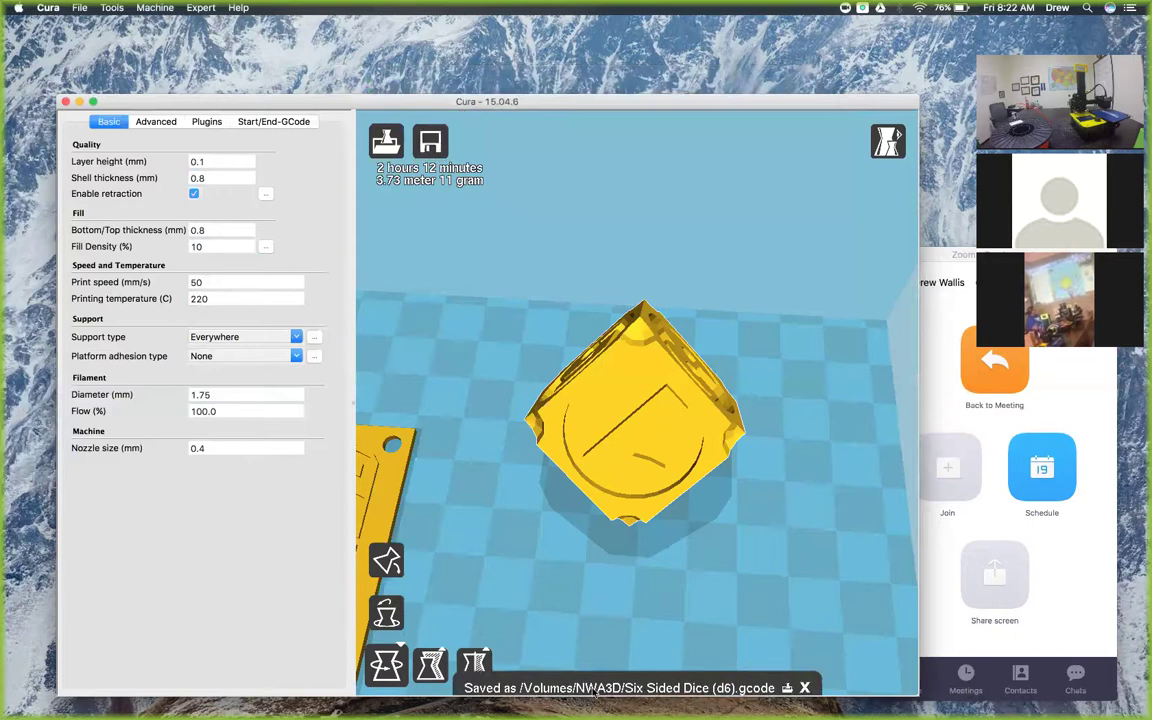
{"action": "left_click", "coordinate": [787, 688]}
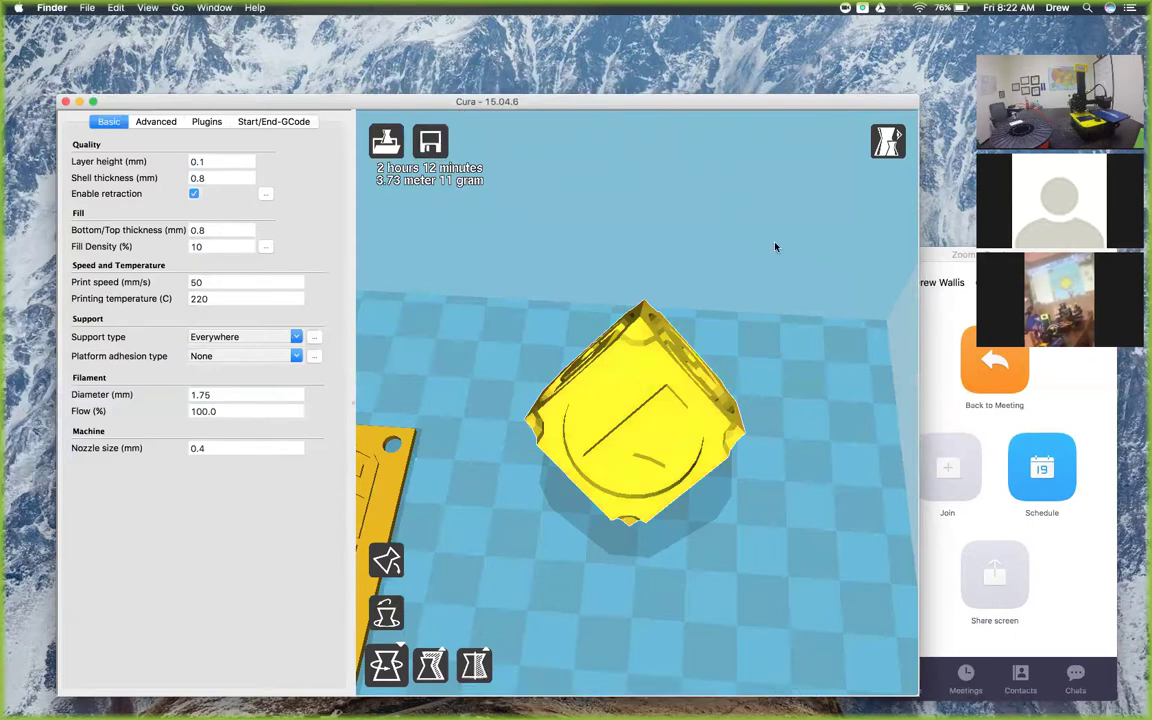
{"action": "left_click", "coordinate": [393, 389]}
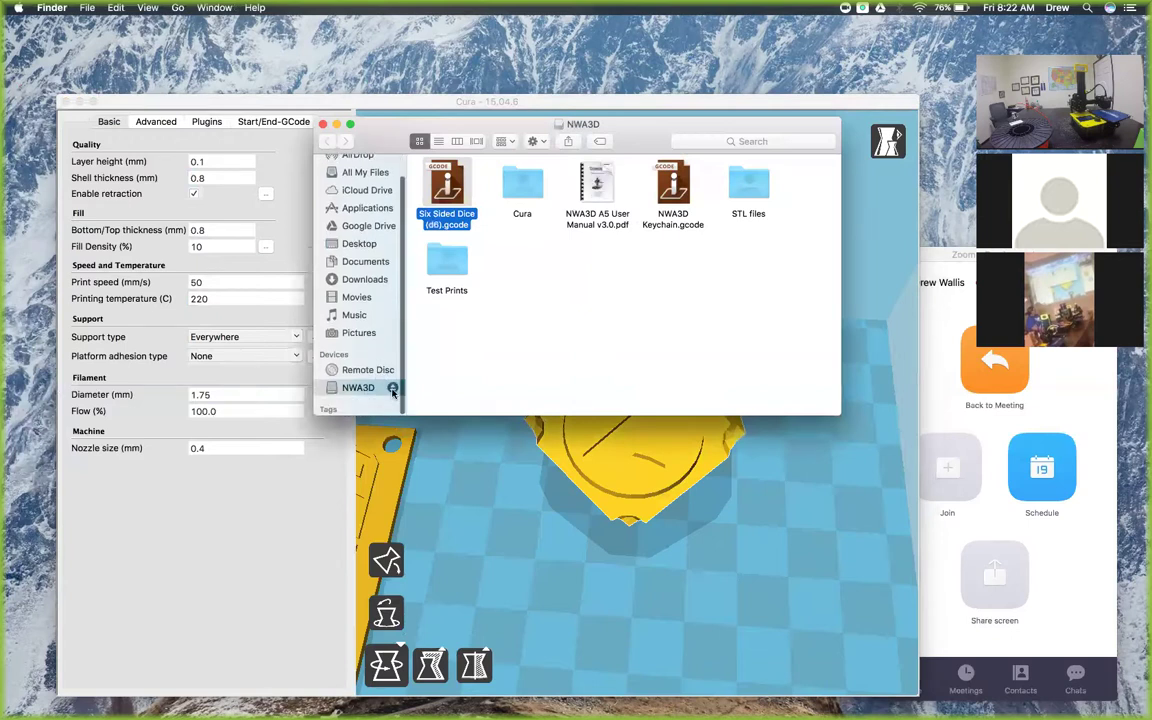